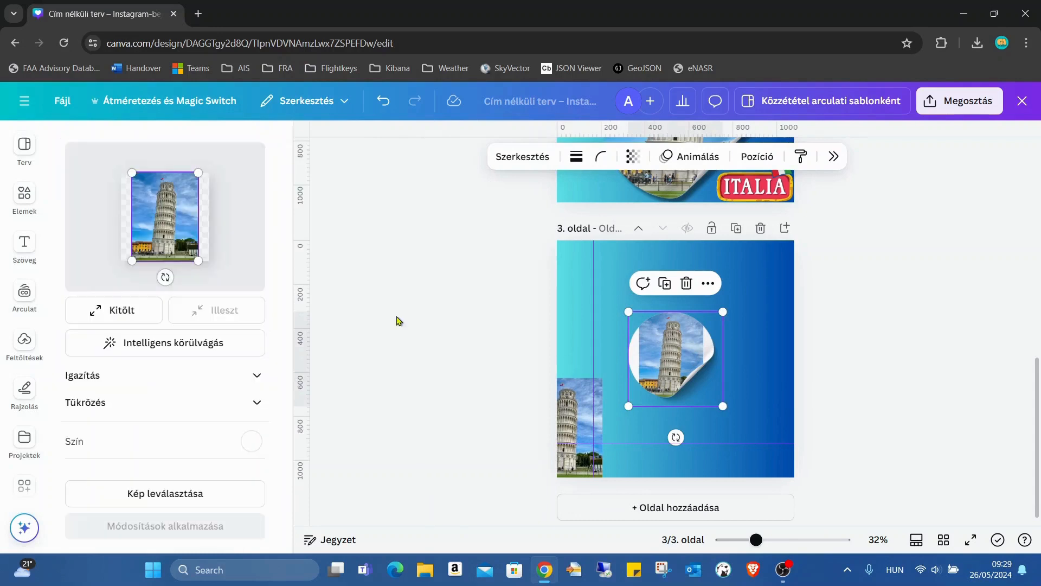
- Enlarge and reposition the tower photo inside the peeling sticker frame so it fills the frame, and apply the change
drag(199, 258, 237, 260)
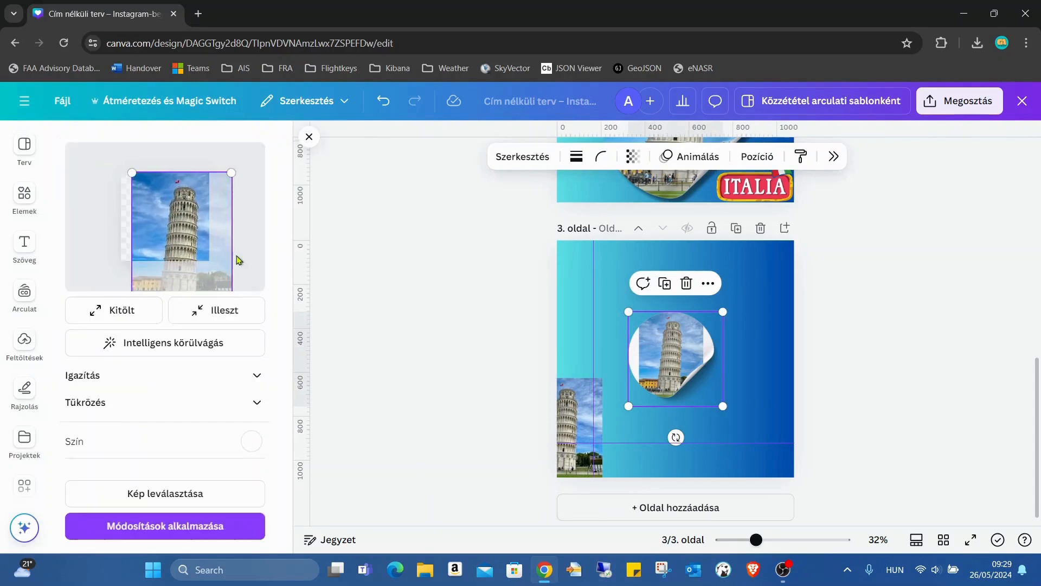
drag(183, 216, 175, 170)
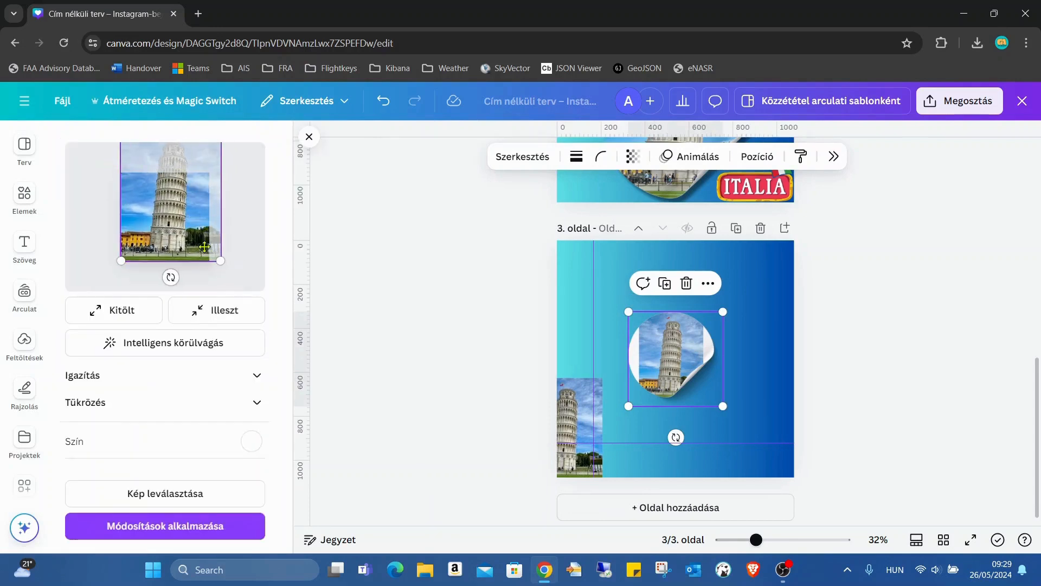
drag(222, 264, 209, 262)
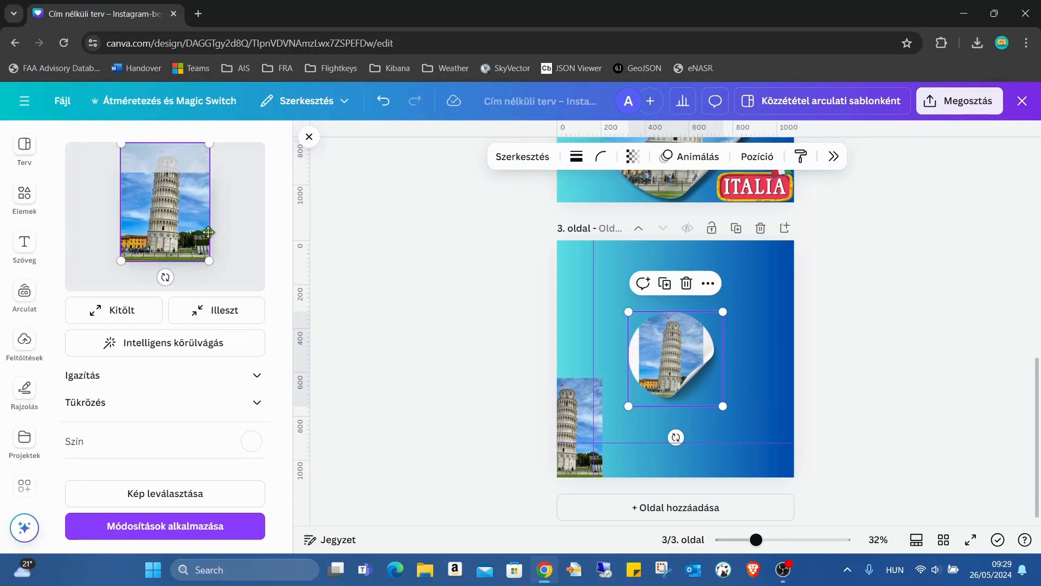
click(165, 525)
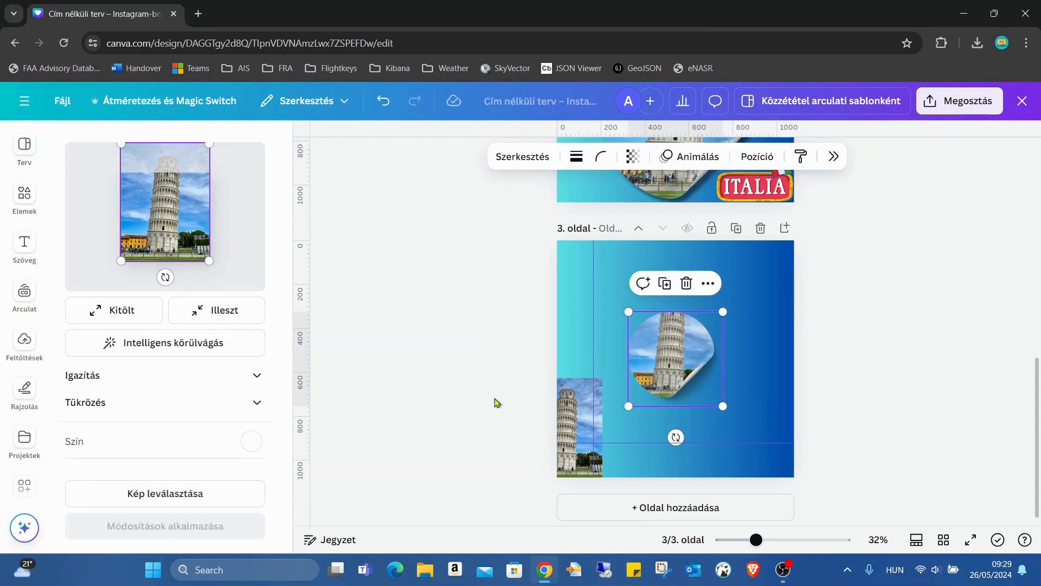
- Remove the background from the loose tower photo in the corner of page 3
click(578, 415)
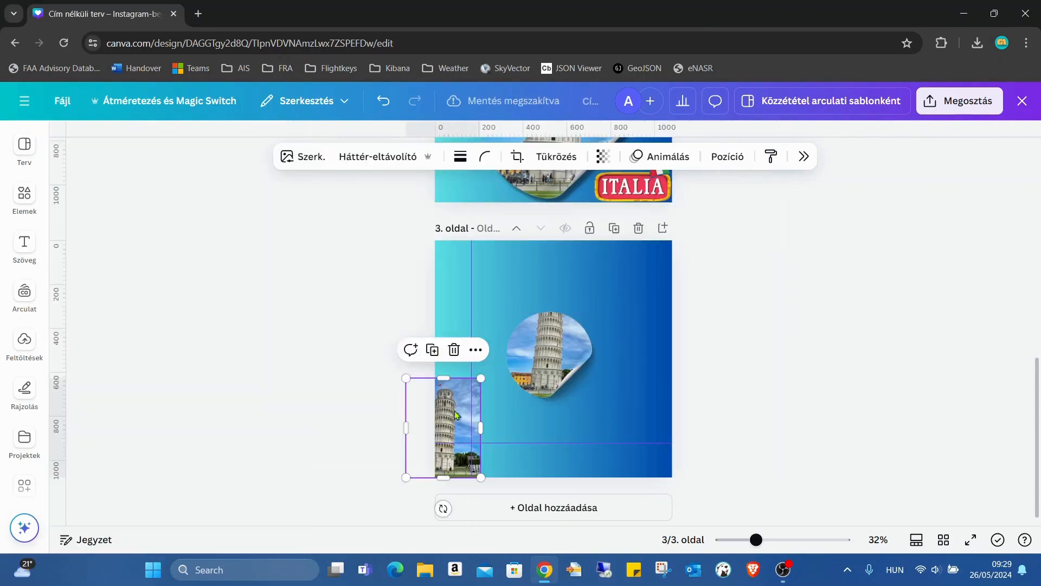
click(303, 156)
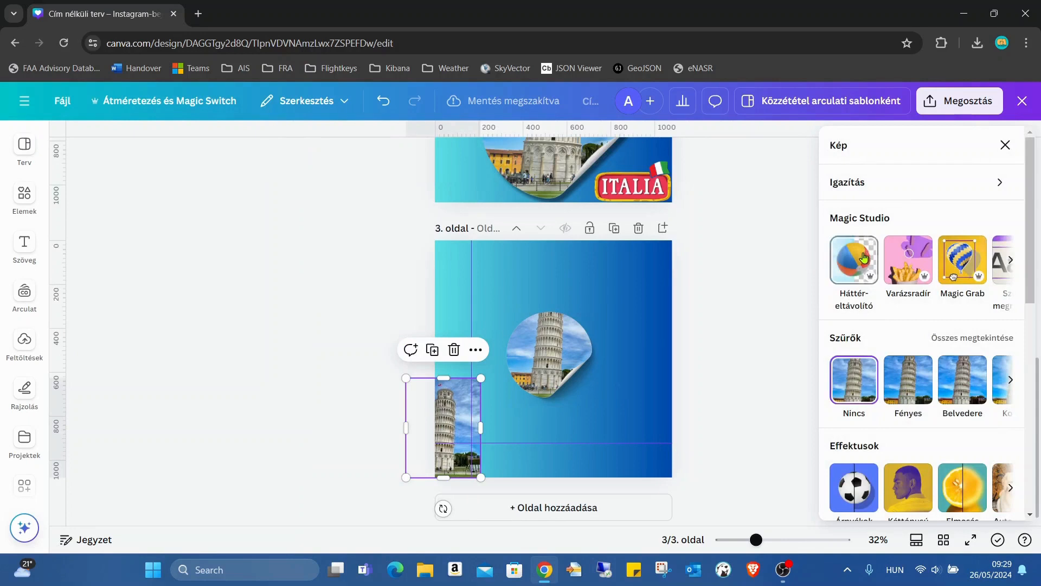
click(864, 257)
- Enlarge the cut-out tower and place it over the tower in the sticker
drag(456, 412, 483, 327)
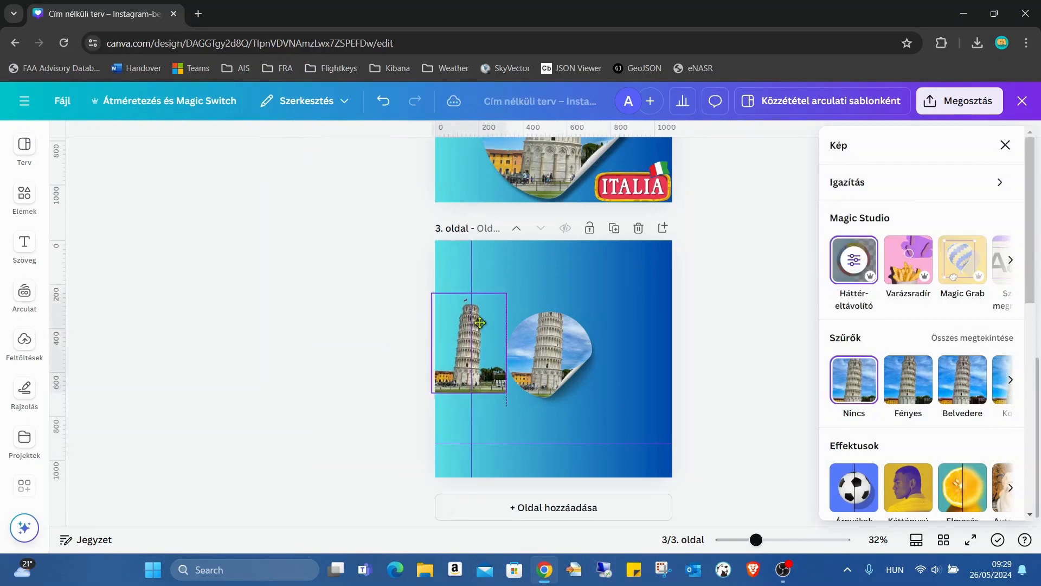
drag(504, 293, 528, 266)
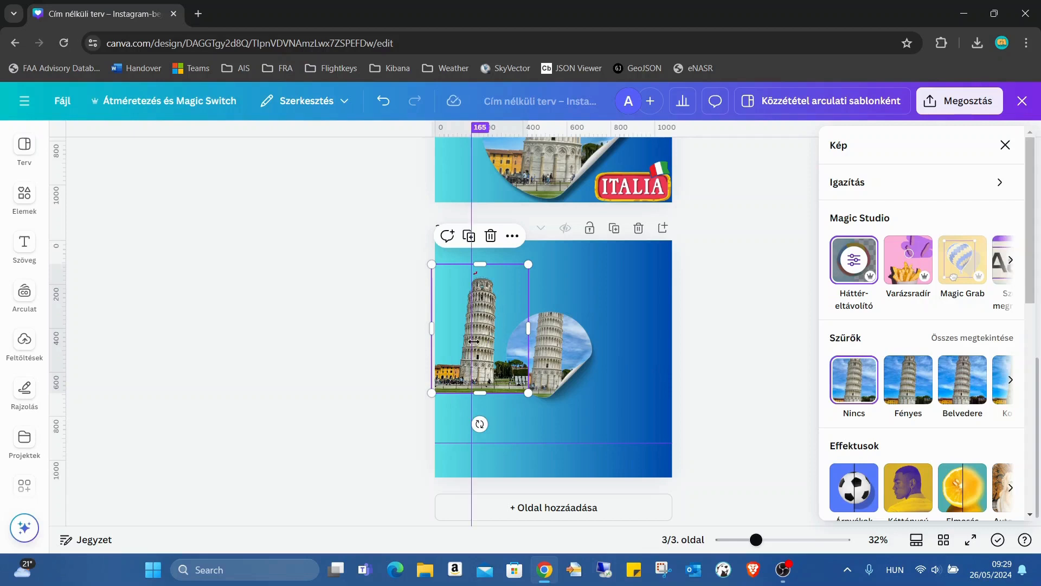
drag(479, 348, 552, 345)
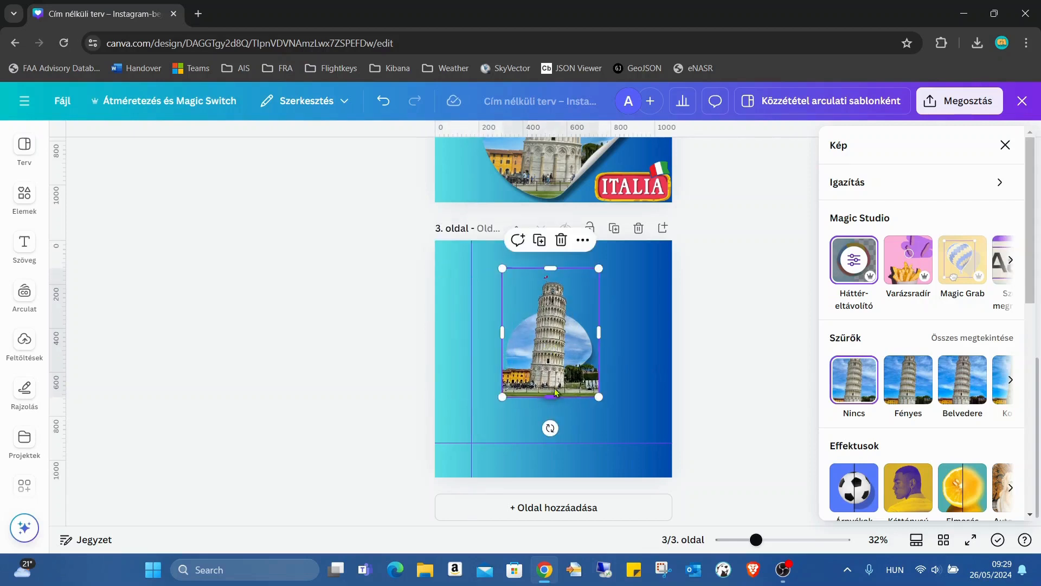
- Crop off the lower part of the cut-out tower so only its upper portion overlays the sticker
drag(556, 392, 552, 341)
click(623, 396)
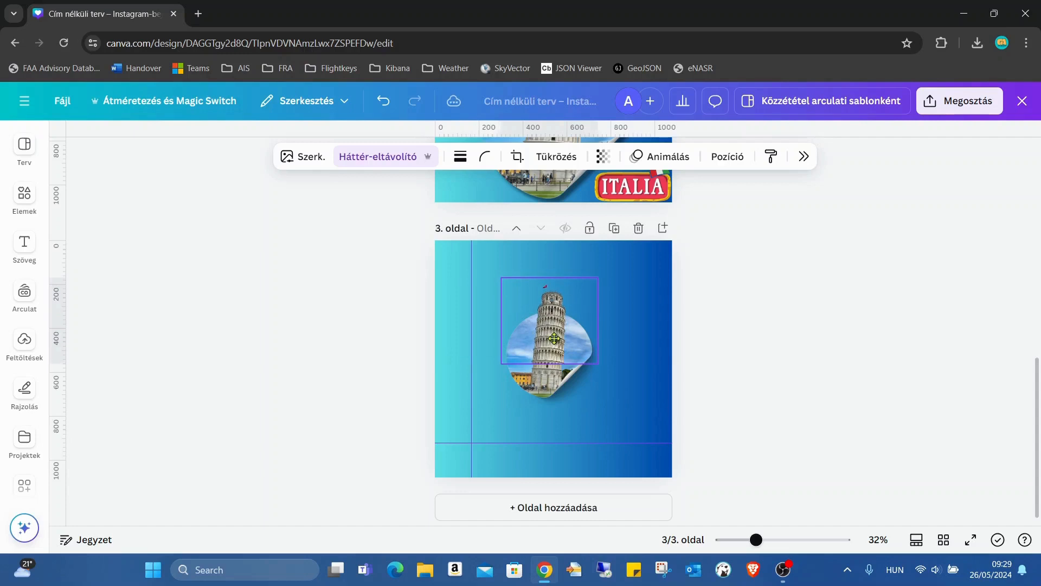
click(604, 437)
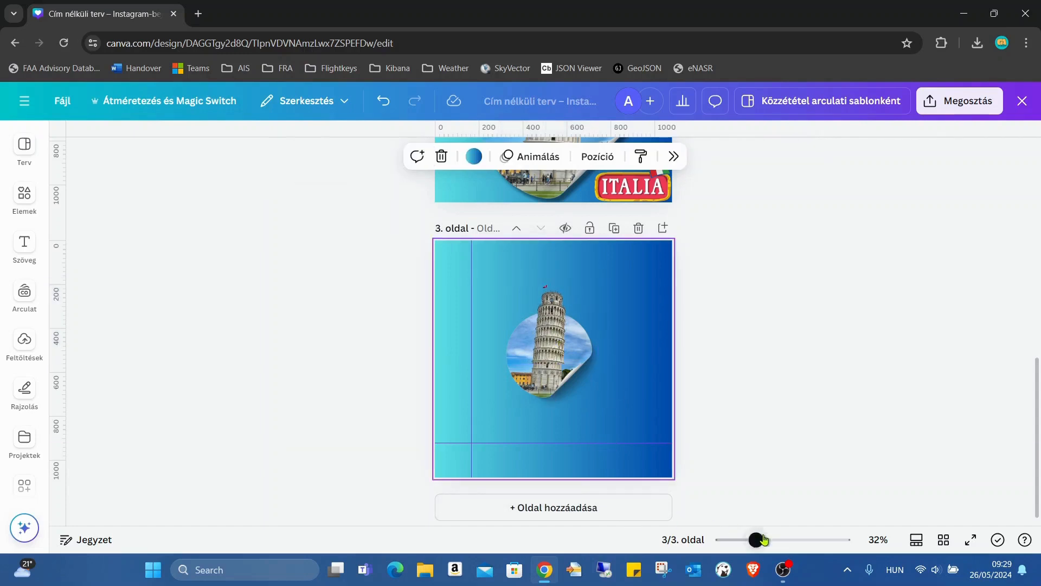
- Fine-tune the cropped tower's size and position so it lines up exactly with the tower inside the sticker
drag(756, 540, 787, 540)
click(599, 385)
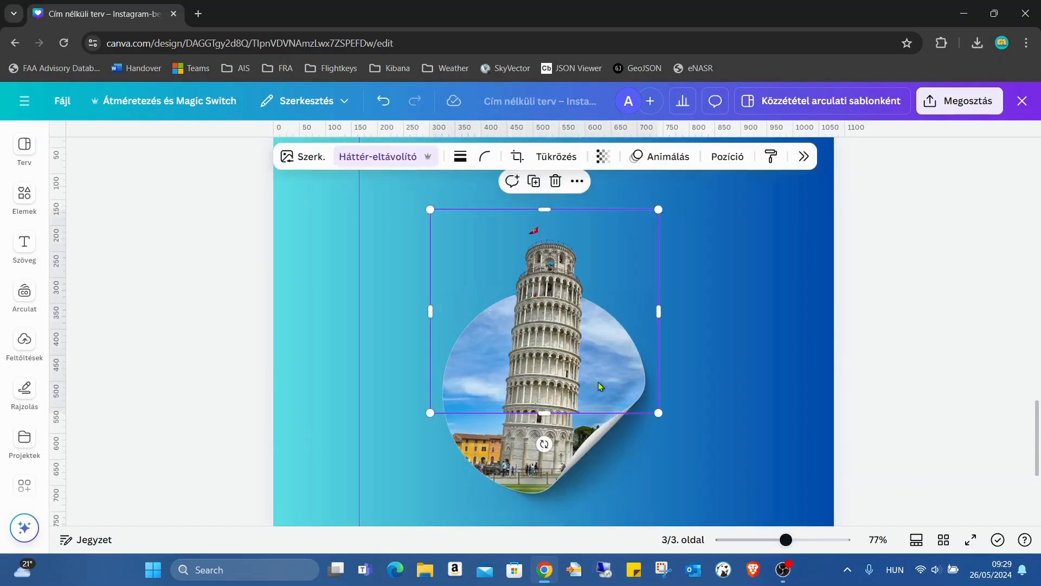
drag(657, 412, 645, 402)
drag(531, 355, 541, 356)
click(691, 451)
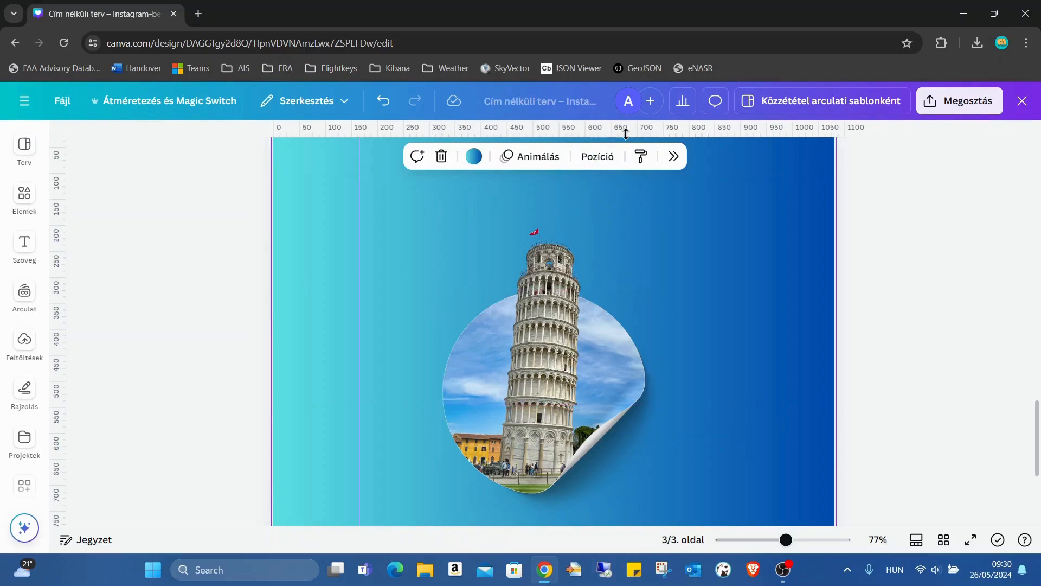
drag(560, 352, 560, 350)
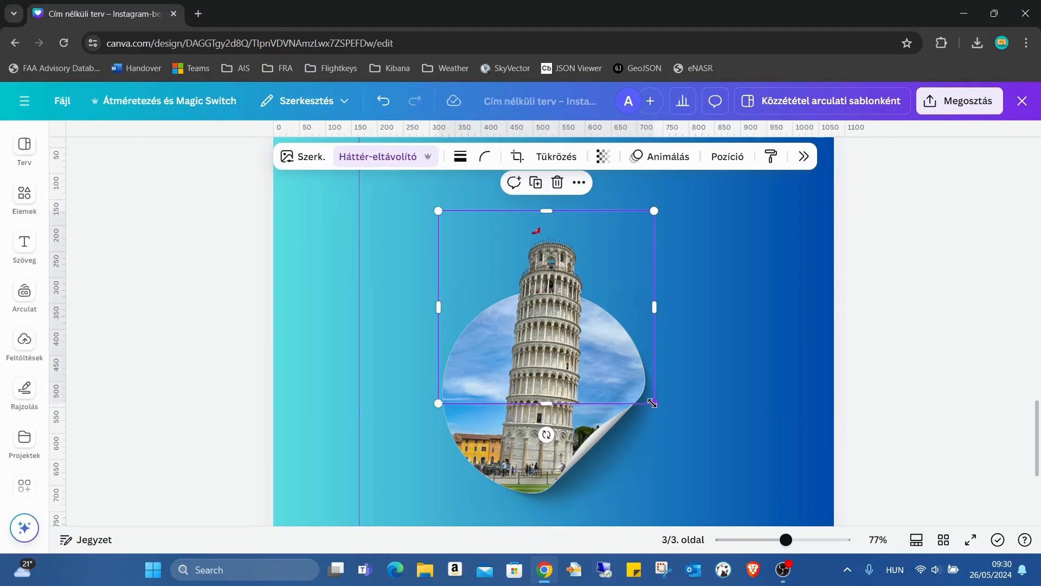
drag(653, 403, 643, 395)
drag(537, 357, 534, 363)
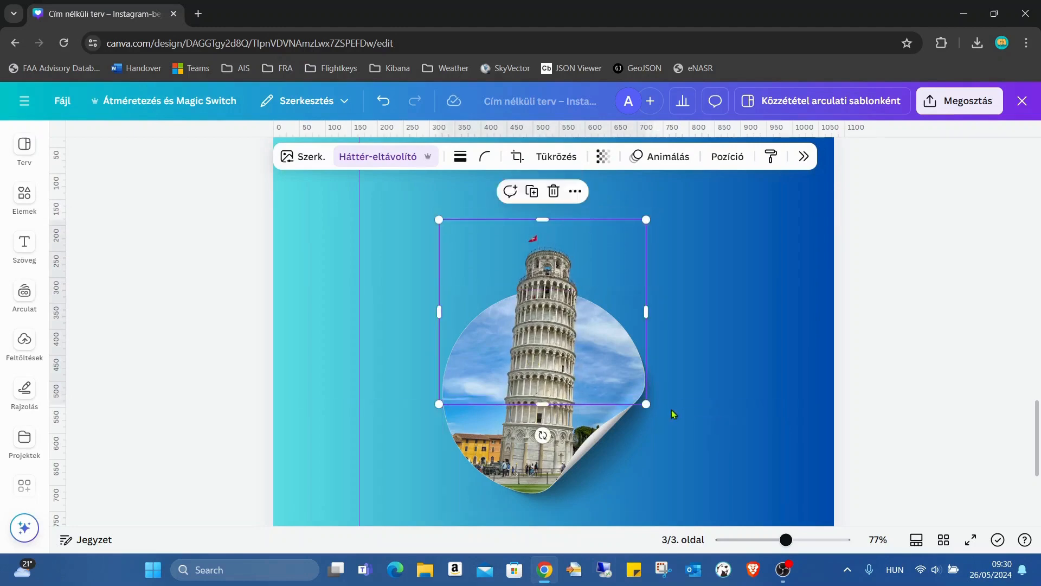
click(691, 424)
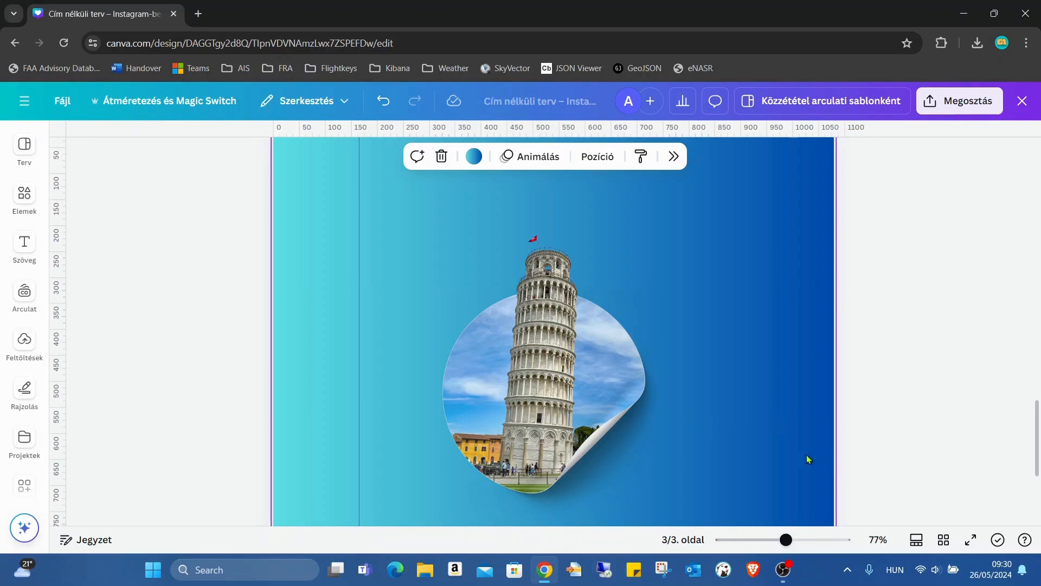
drag(782, 548, 753, 546)
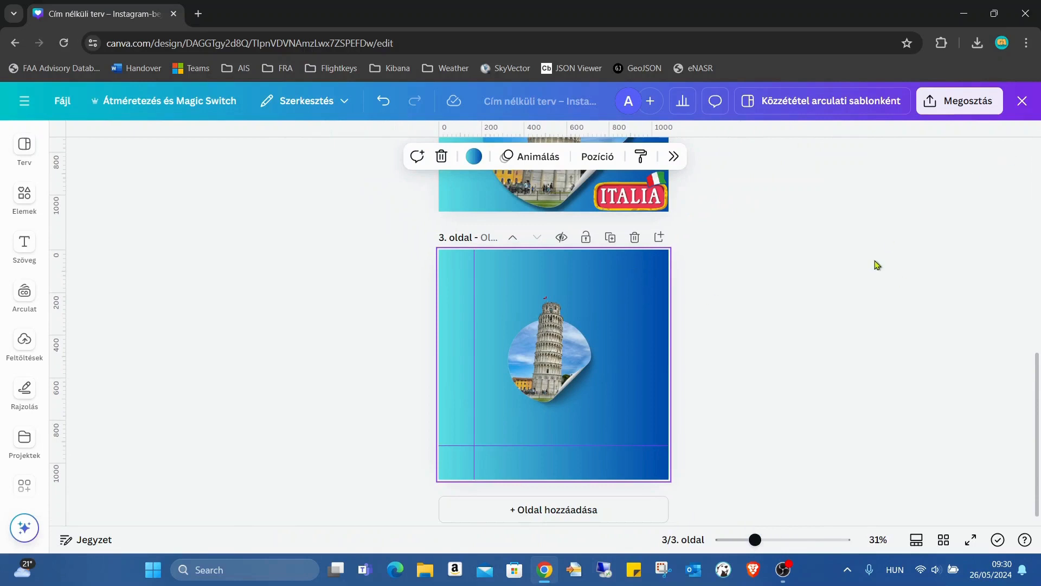
- Download only page 3 of the design as a PNG
click(962, 102)
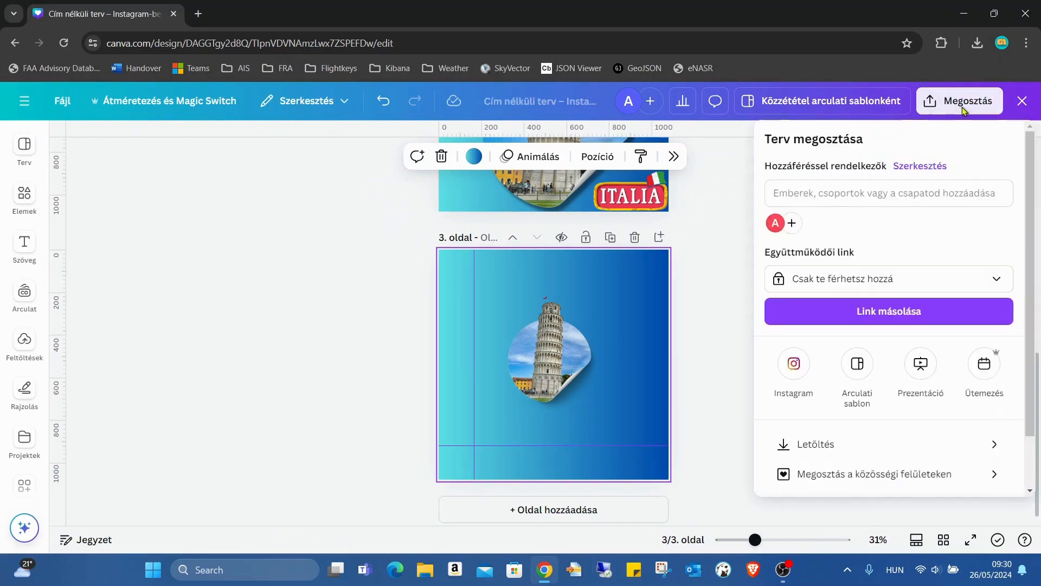
click(900, 453)
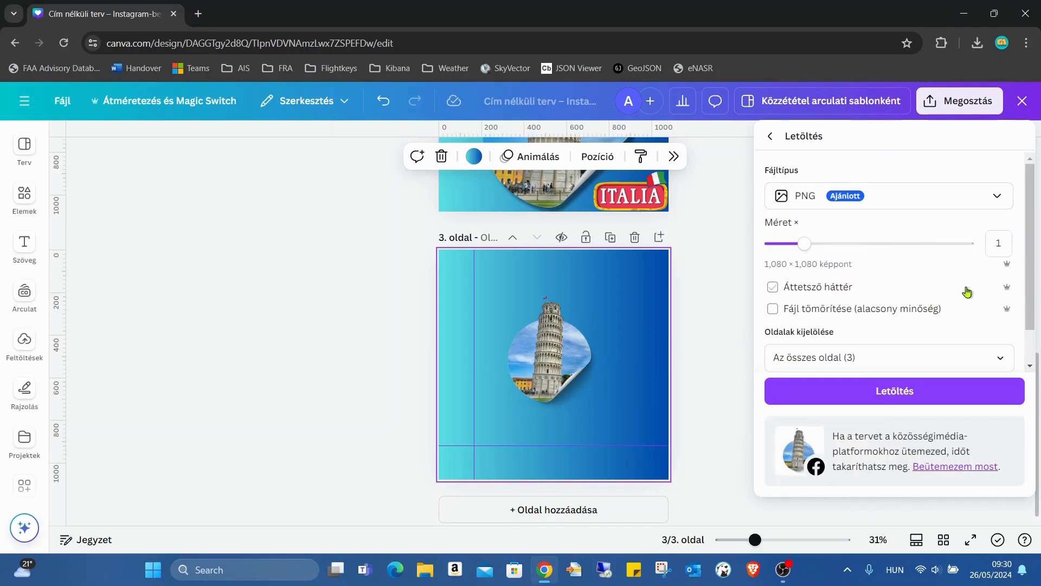
click(997, 358)
click(989, 140)
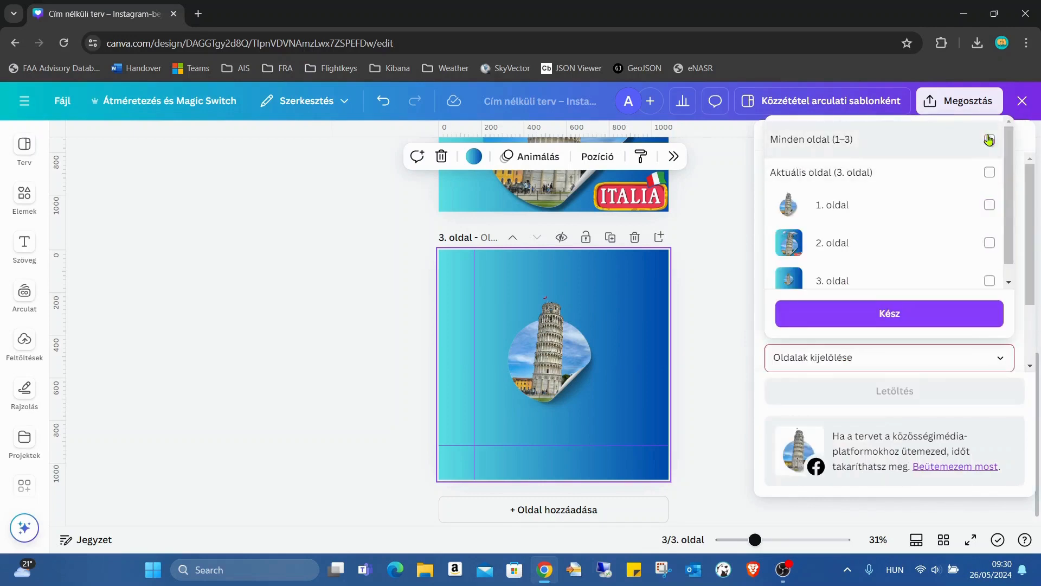
scroll(999, 277, down, 1)
click(990, 264)
click(970, 313)
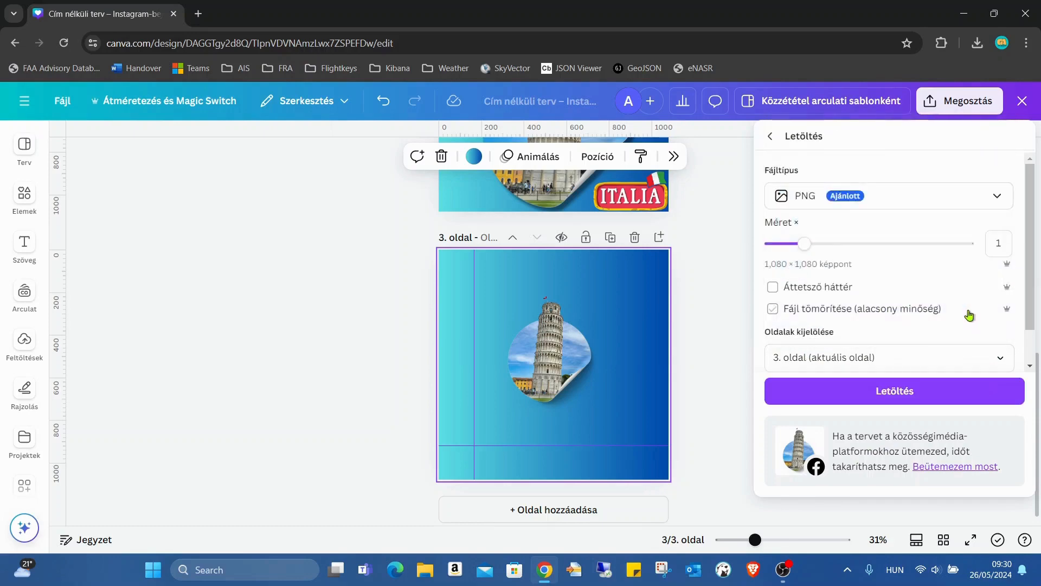
click(867, 395)
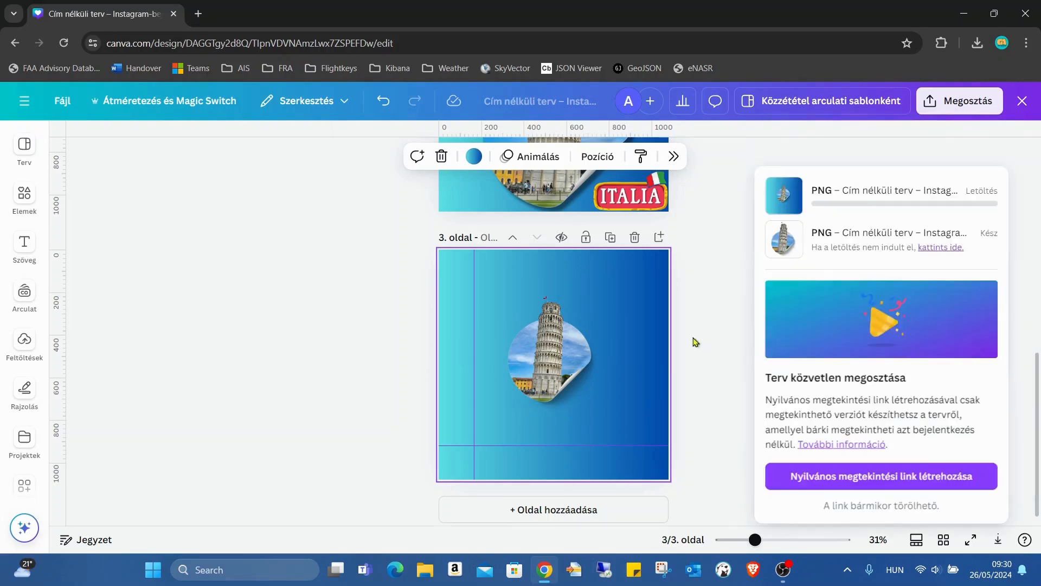
- Add a fourth page and place the downloaded image Névtelen terv (46).png on it
click(591, 510)
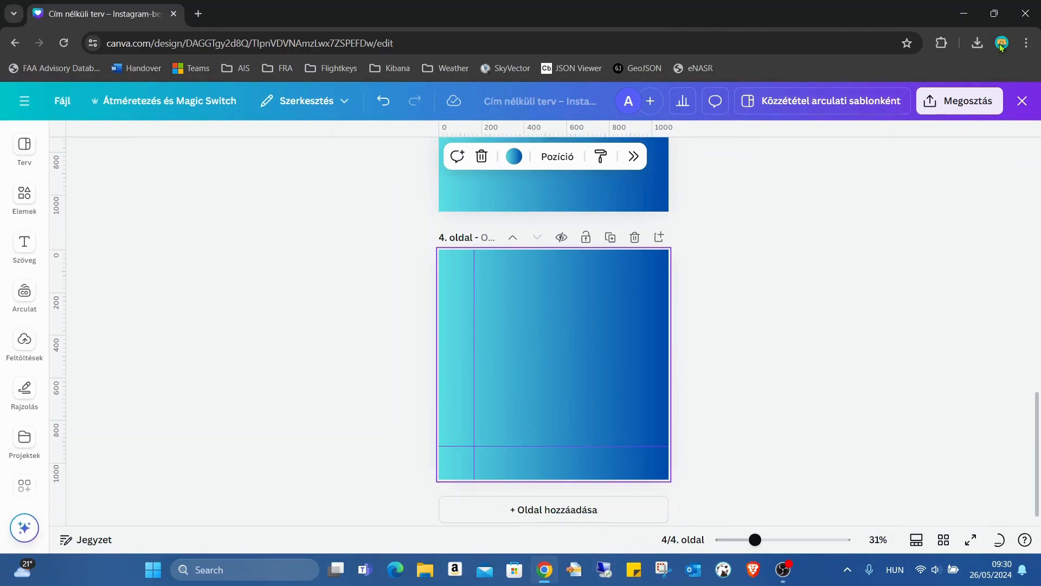
click(961, 107)
click(977, 43)
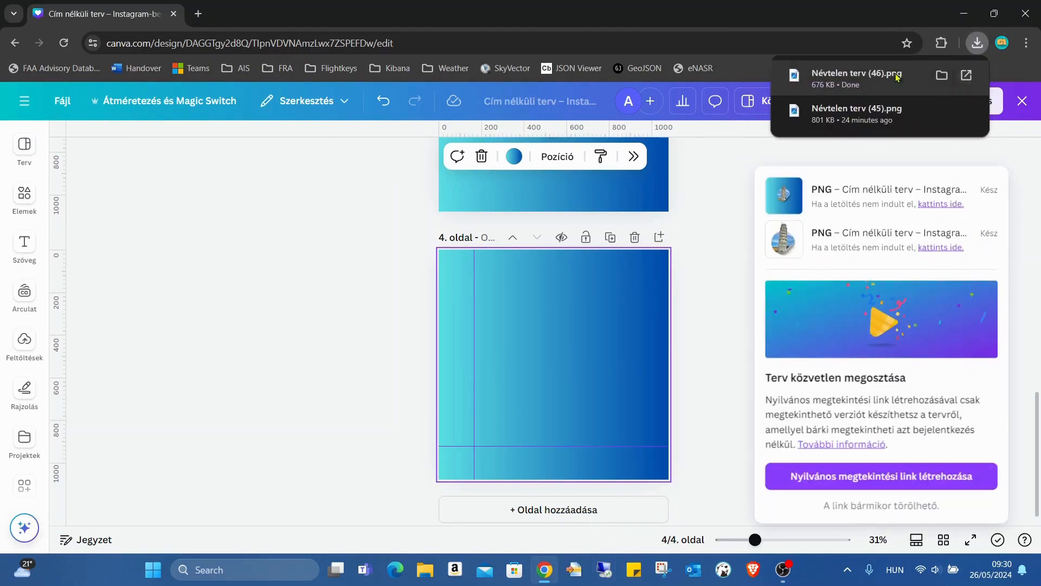
drag(851, 76, 691, 340)
drag(629, 351, 622, 363)
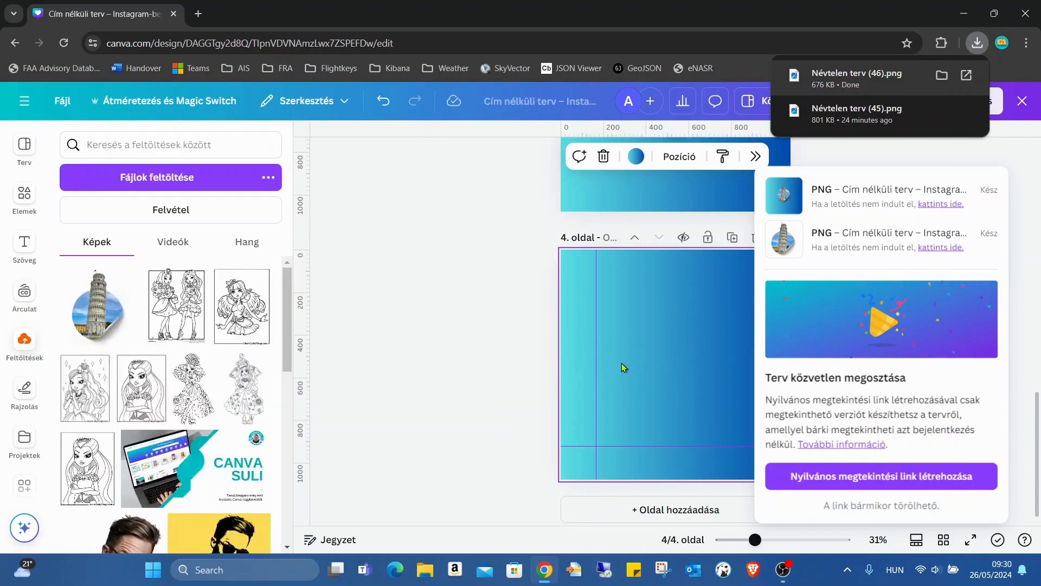
click(448, 327)
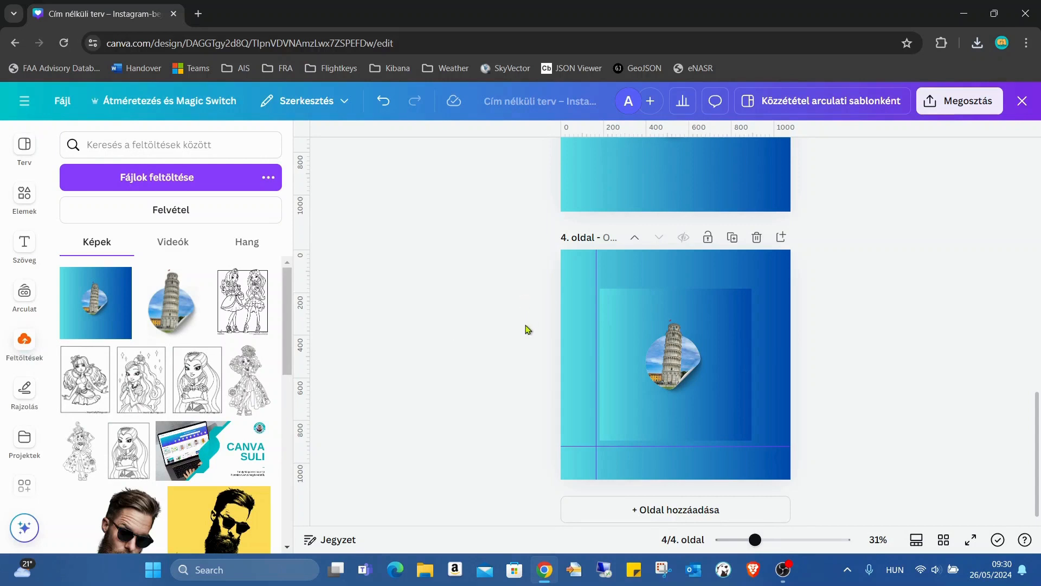
- Remove the background from the placed sticker image on page 4
click(677, 377)
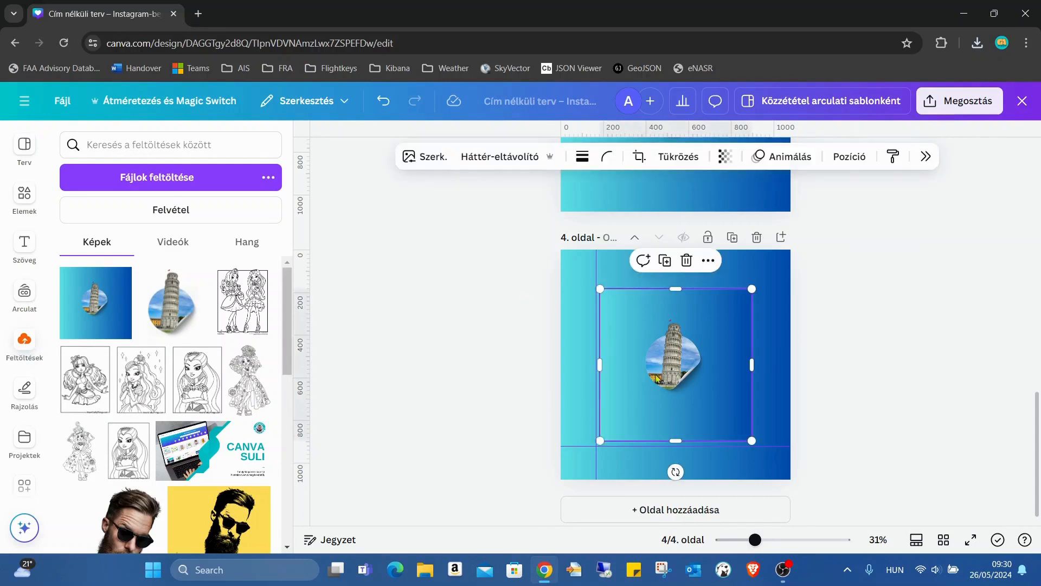
click(425, 157)
click(850, 279)
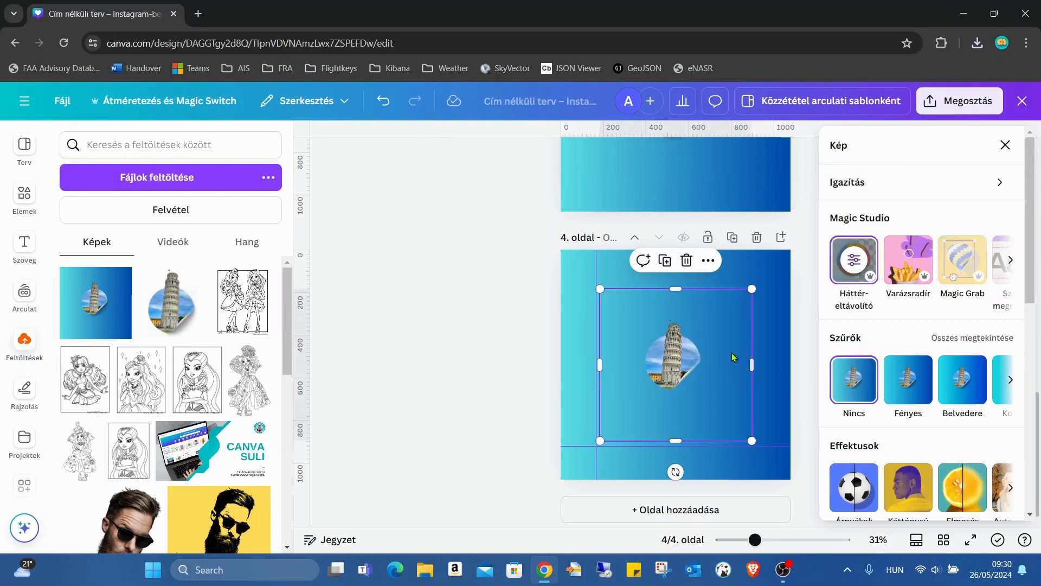
- Crop the empty margins on all four sides of the sticker image, leaving a narrow border around it
drag(600, 365, 611, 365)
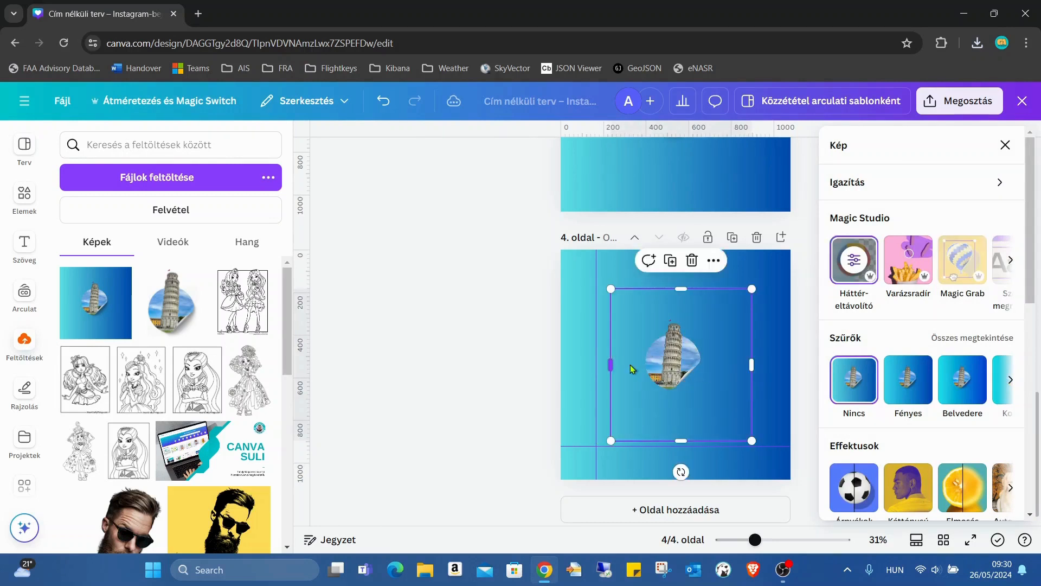
mouse_move(708, 383)
mouse_down()
mouse_move(682, 396)
mouse_move(678, 367)
mouse_move(707, 371)
mouse_up()
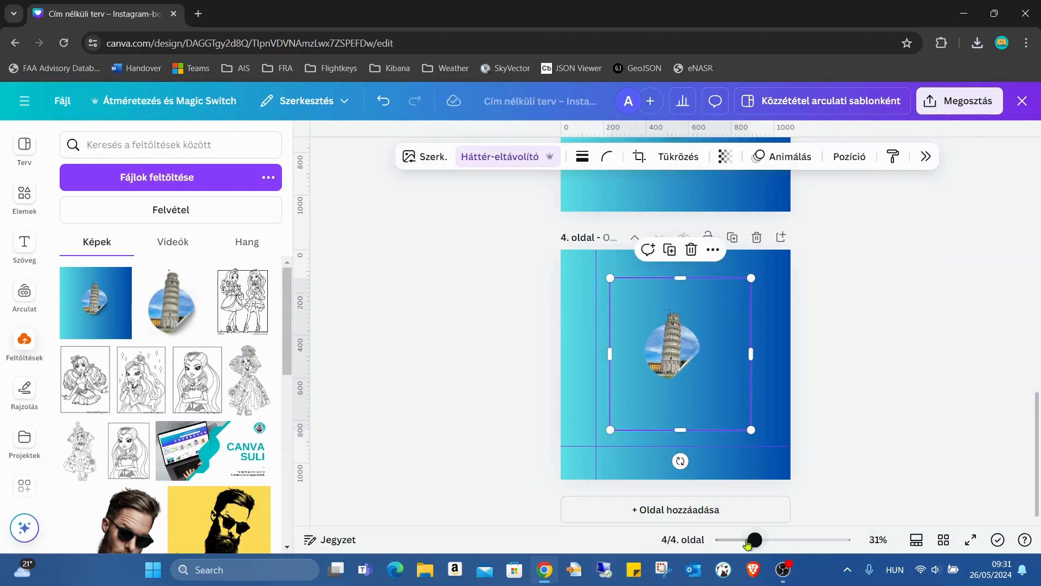
drag(755, 540, 779, 540)
drag(747, 306, 737, 272)
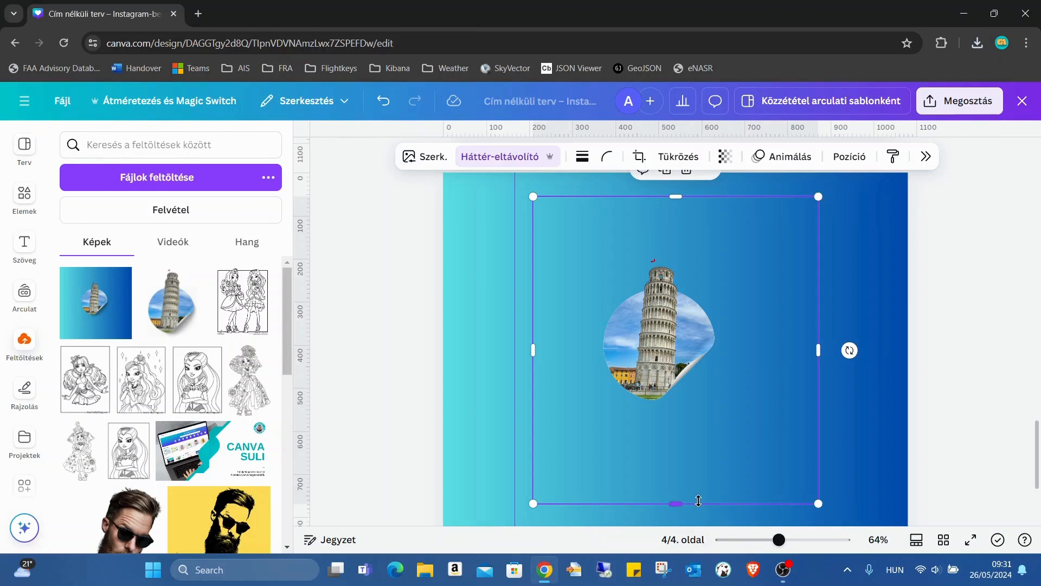
drag(698, 500, 698, 418)
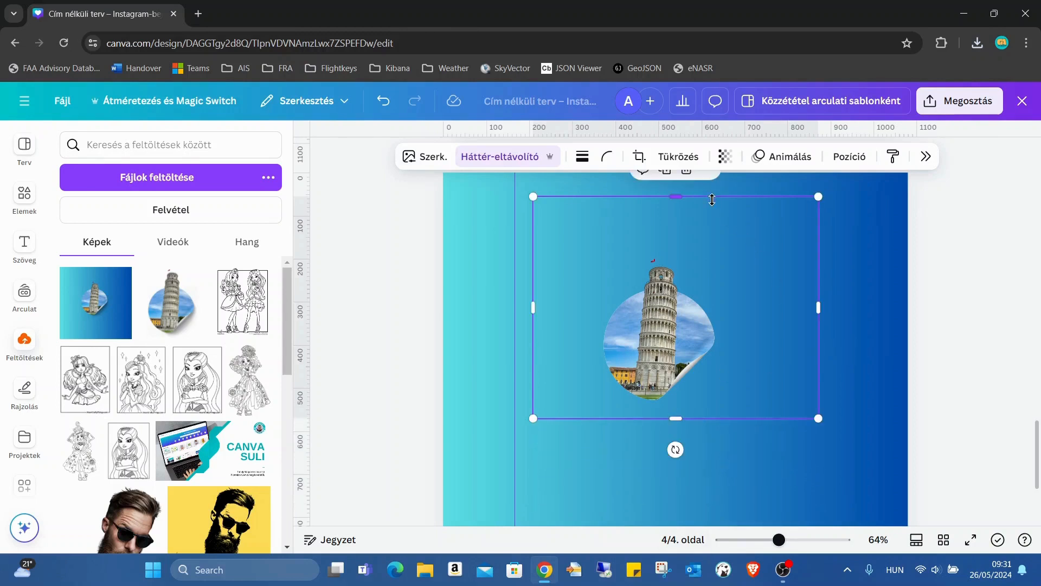
drag(712, 200, 712, 242)
drag(533, 329, 577, 329)
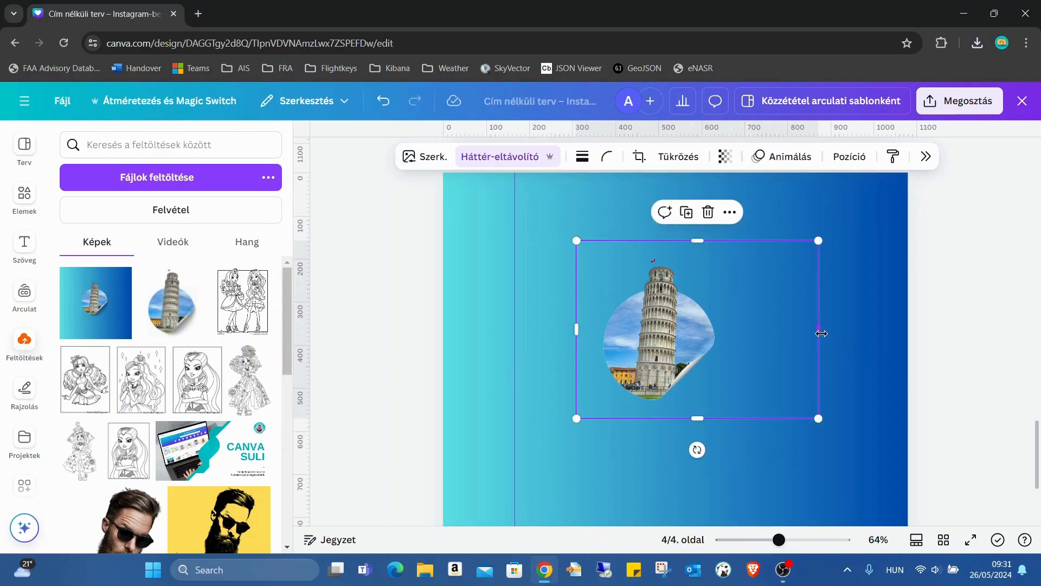
drag(822, 334, 735, 325)
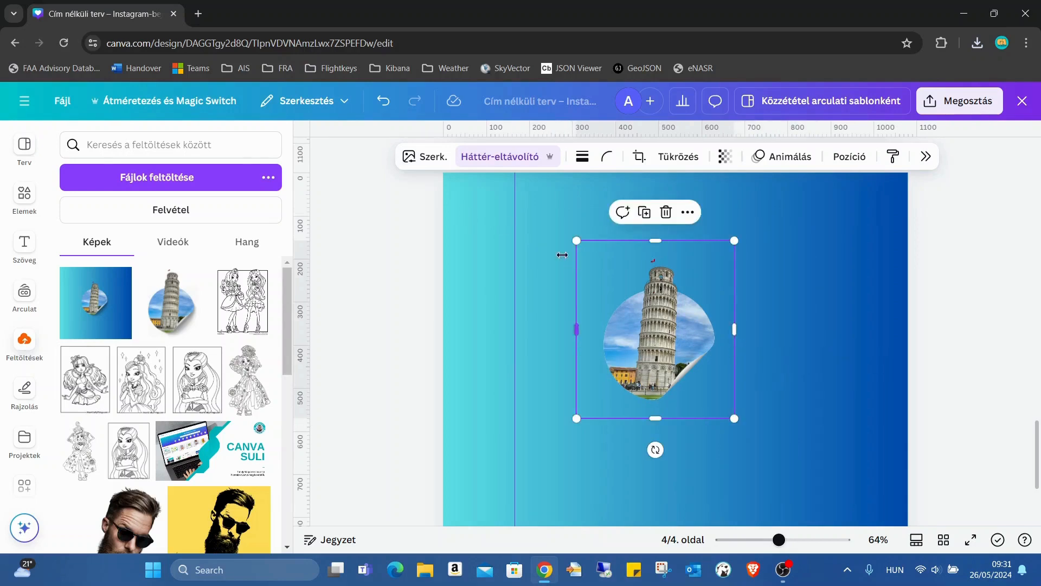
- Apply the Vetett árnyék (drop shadow) effect to the cut-out sticker image on page 4
click(410, 157)
scroll(927, 408, down, 3)
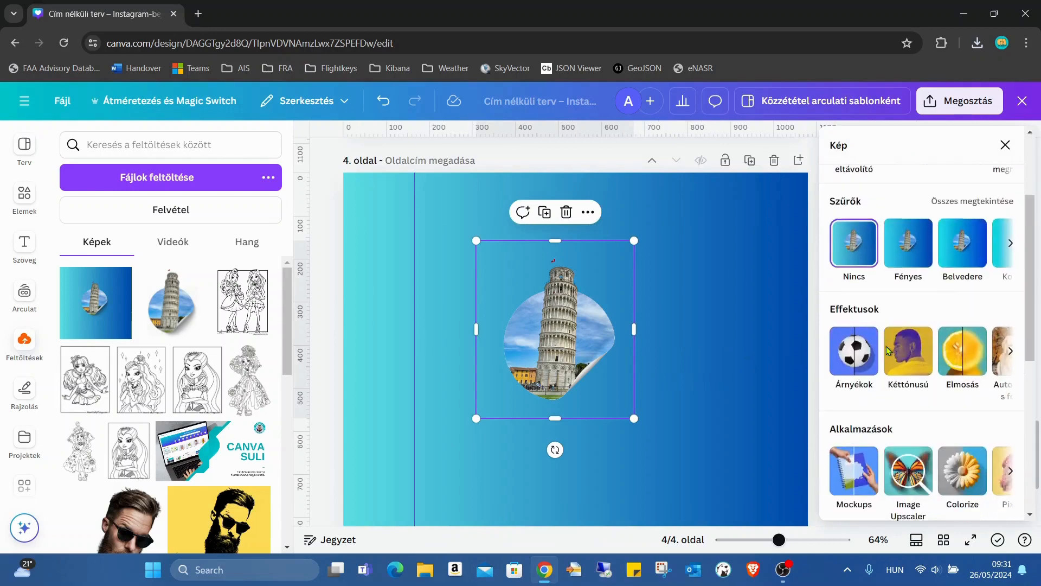
click(854, 348)
click(931, 317)
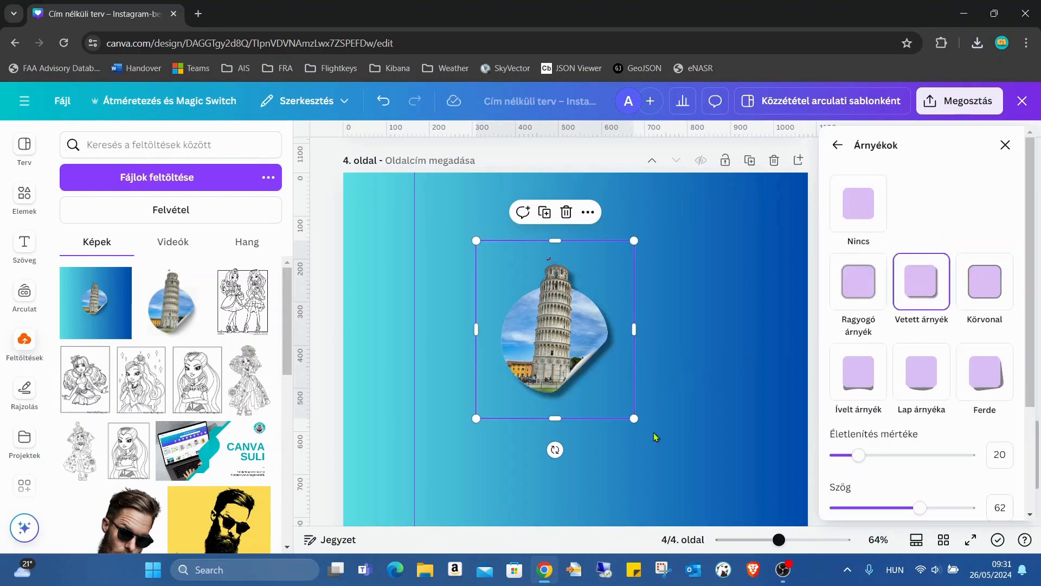
- Enlarge the sticker image until it fills most of page 4 and center it horizontally in the lower part of the page
drag(634, 416, 735, 531)
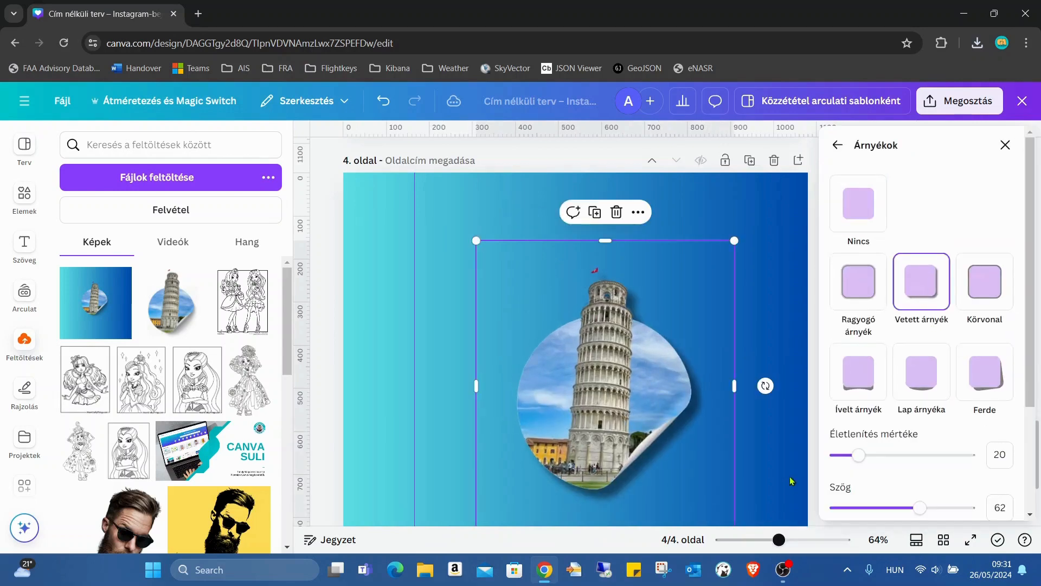
click(372, 407)
drag(779, 544, 746, 542)
click(697, 418)
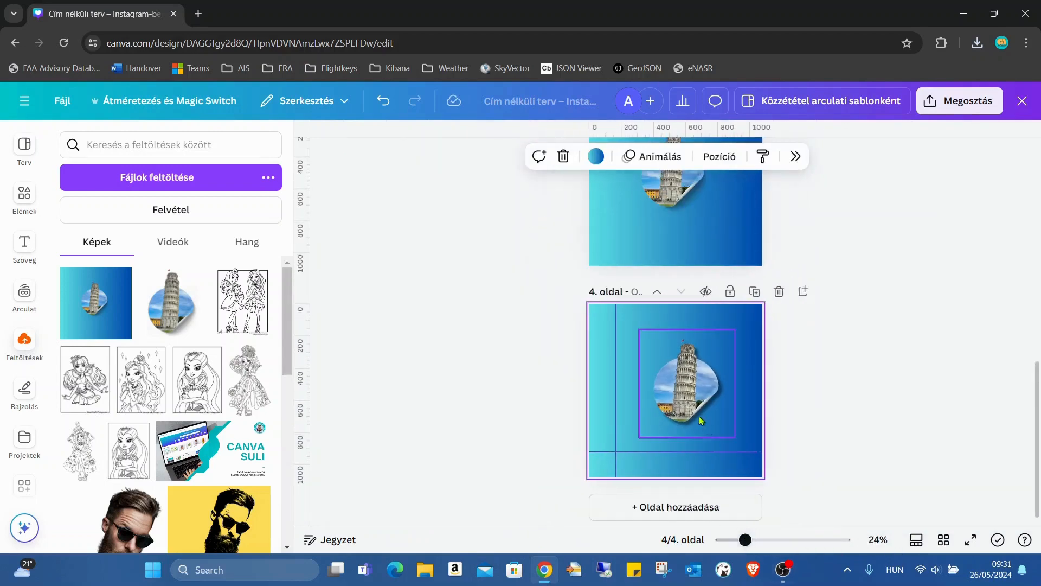
mouse_move(709, 424)
mouse_down()
mouse_move(752, 470)
mouse_move(695, 430)
mouse_up()
drag(742, 485, 749, 492)
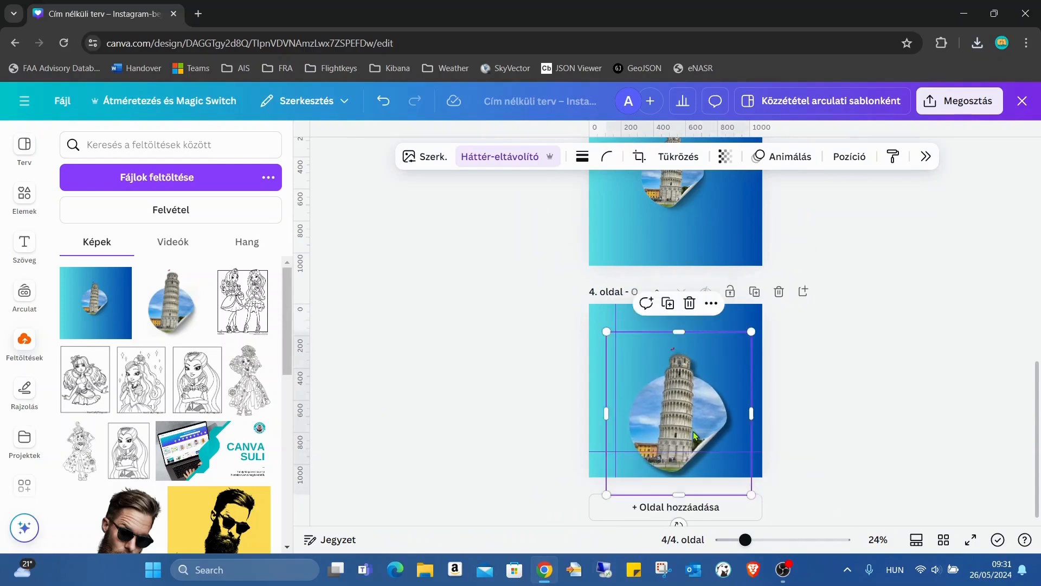
click(931, 355)
- Add the recently used ITALIA sign graphic to page 4, place it in the lower-right corner and enlarge it to nearly reach the page edge
click(21, 201)
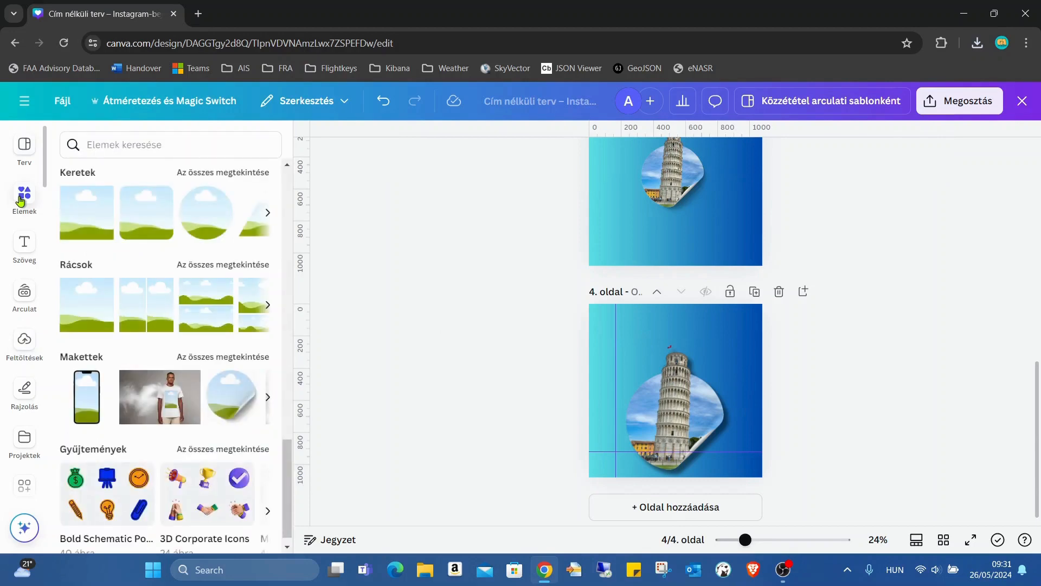
scroll(152, 227, up, 20)
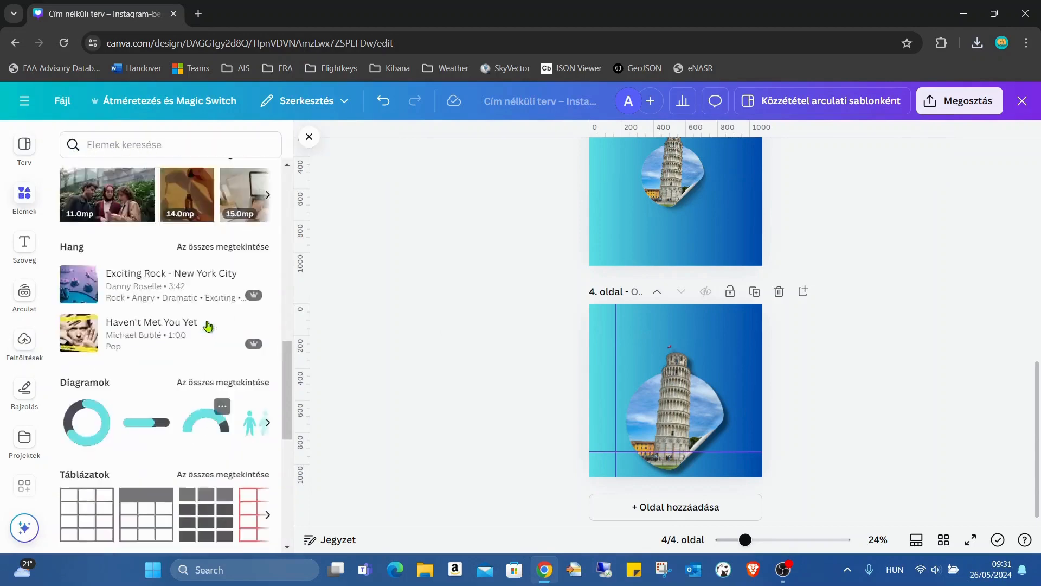
click(248, 217)
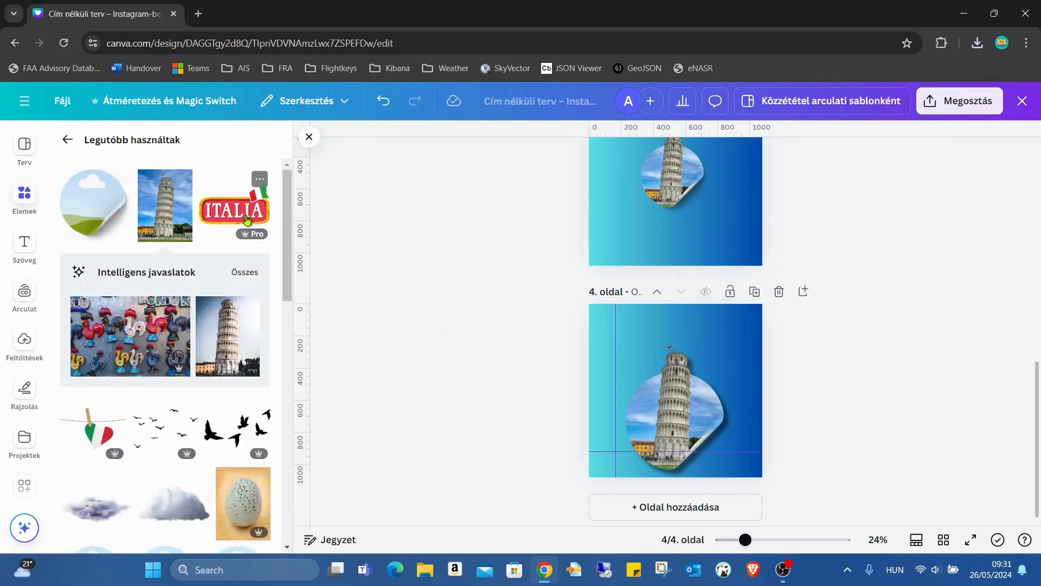
click(224, 220)
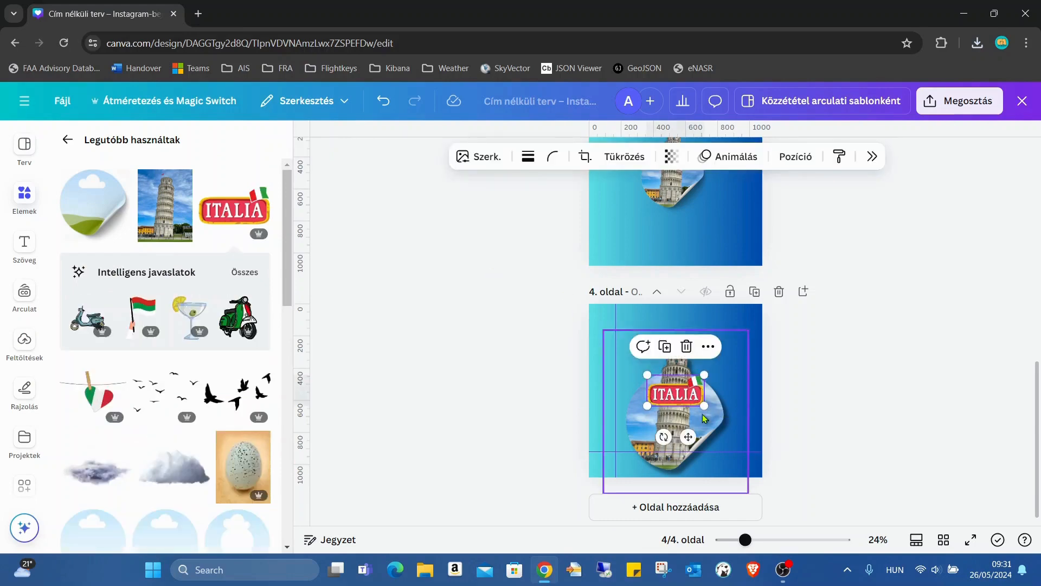
drag(673, 351, 733, 455)
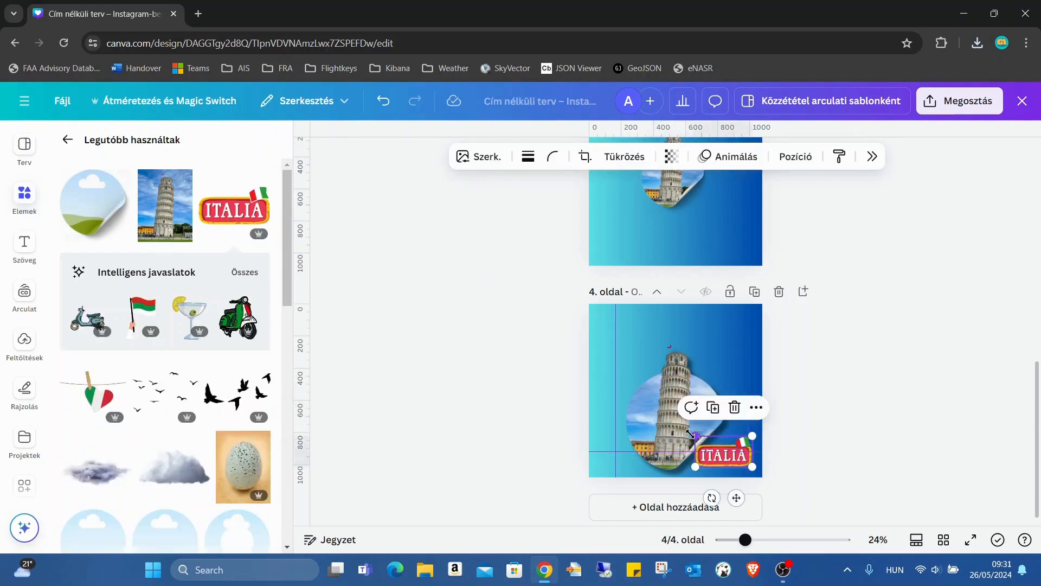
click(779, 540)
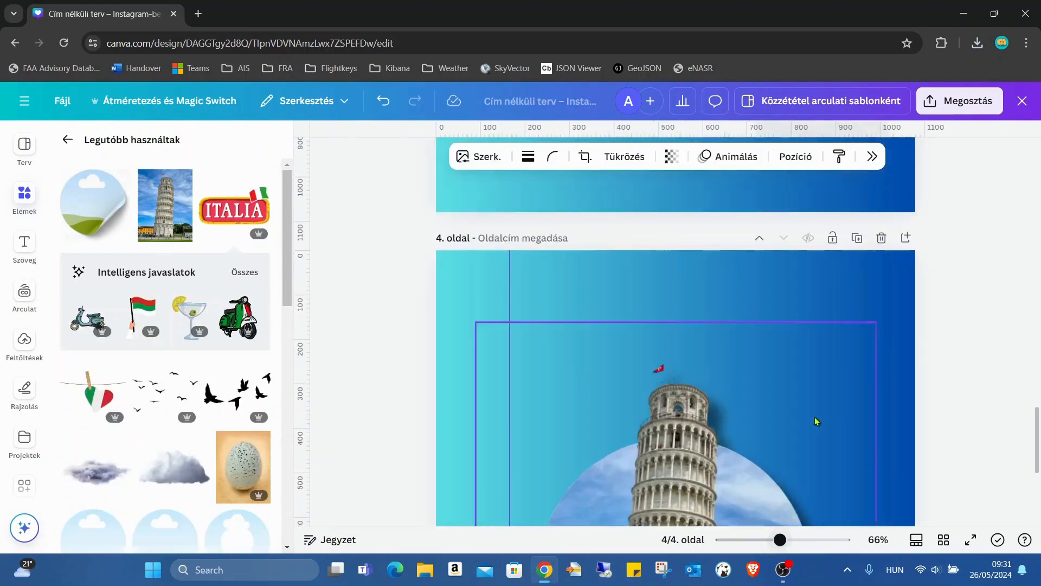
scroll(816, 421, down, 5)
drag(824, 417, 818, 427)
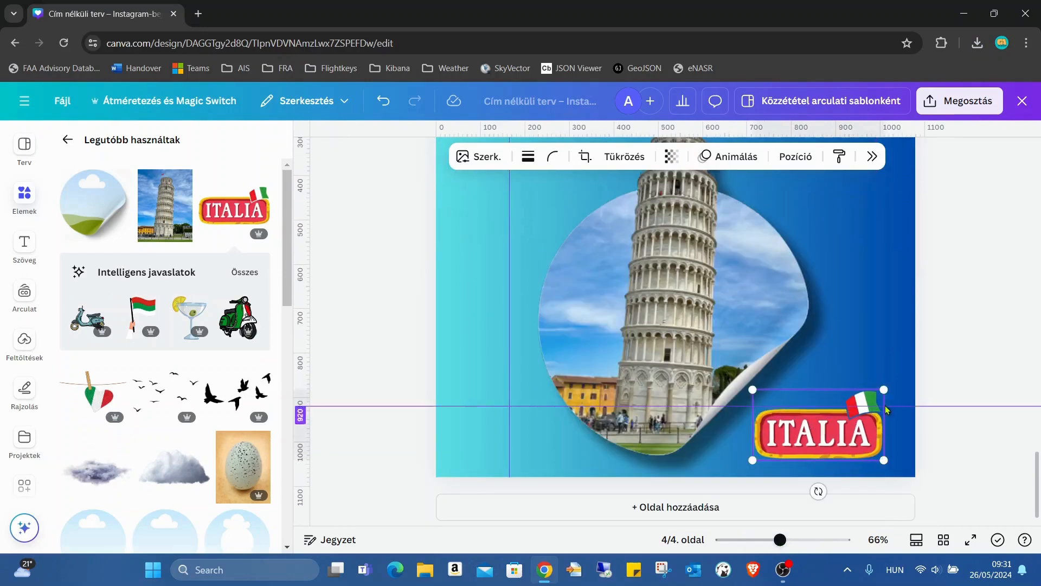
drag(889, 385, 916, 369)
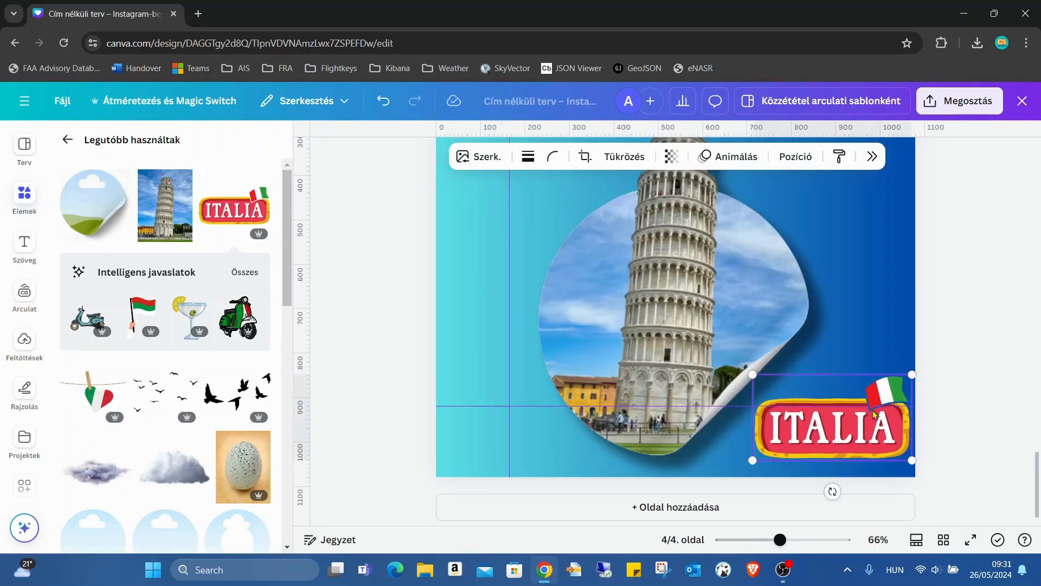
drag(877, 411, 871, 416)
click(937, 347)
- Add the fluffy white cloud from the recently used elements, enlarge it slightly and place it above and left of the tower's top
scroll(802, 372, up, 6)
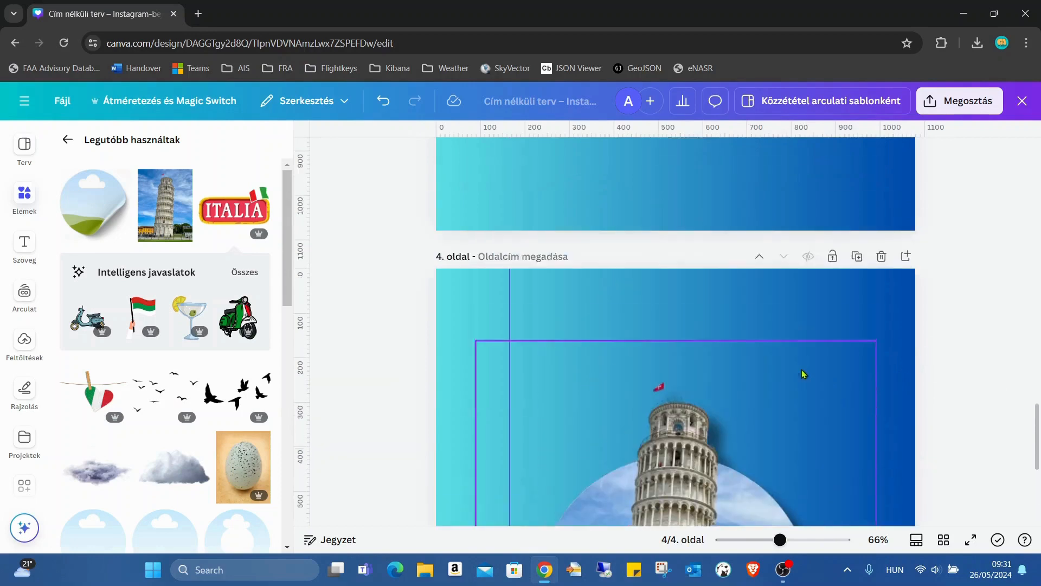
scroll(776, 283, down, 3)
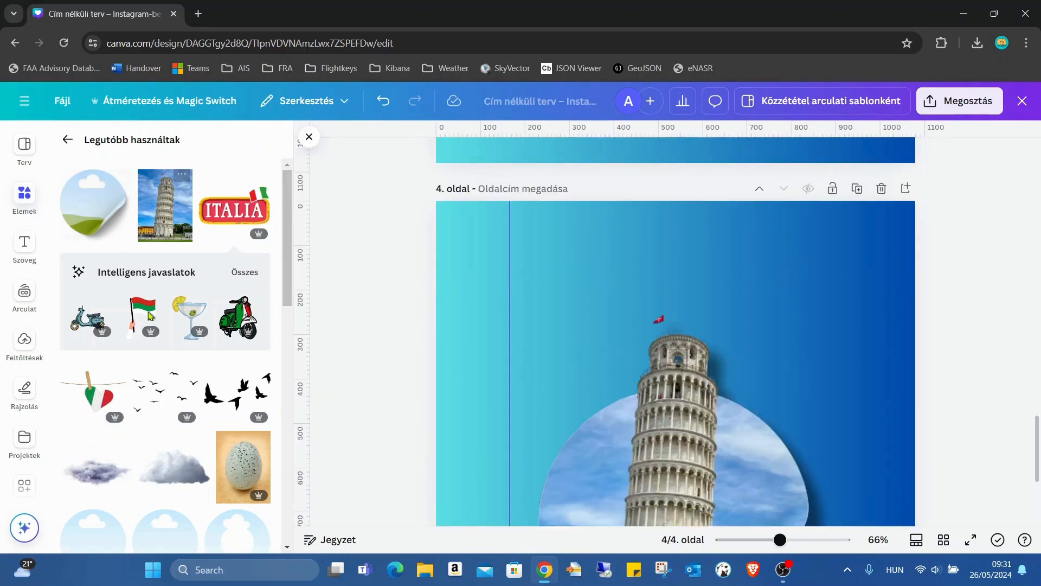
scroll(196, 356, down, 3)
click(179, 331)
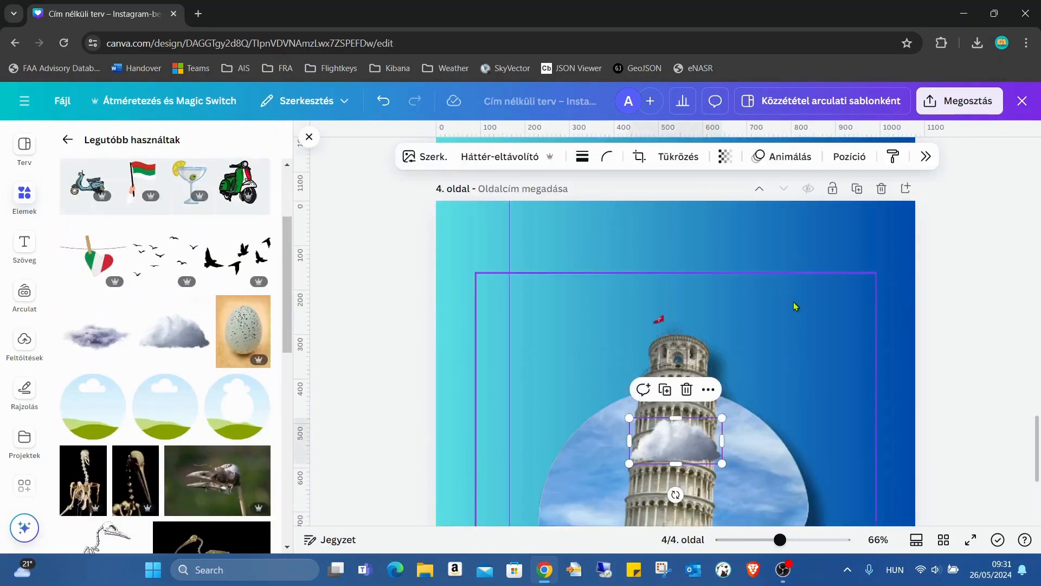
drag(681, 436, 609, 297)
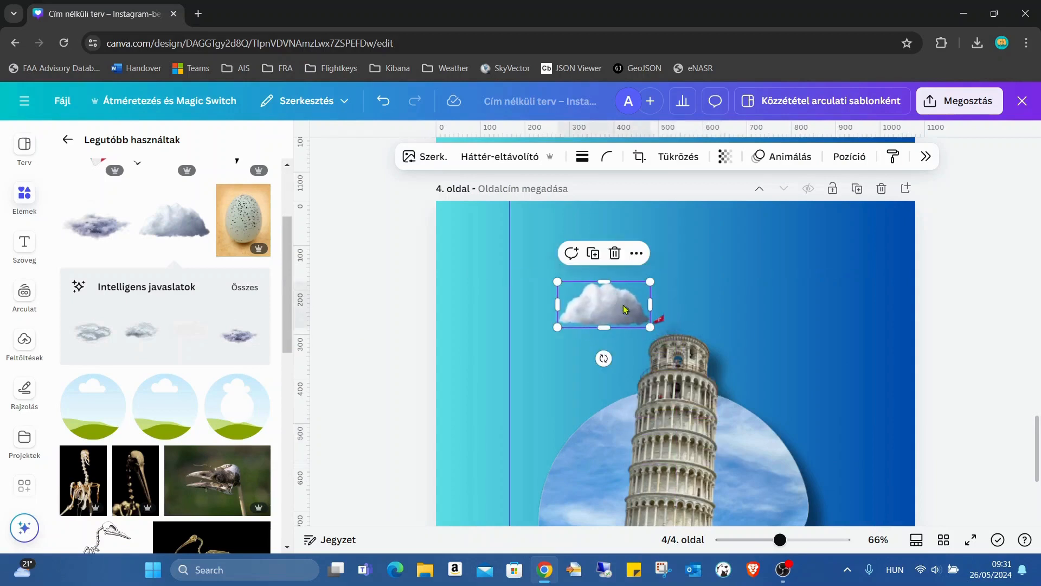
drag(652, 326, 677, 338)
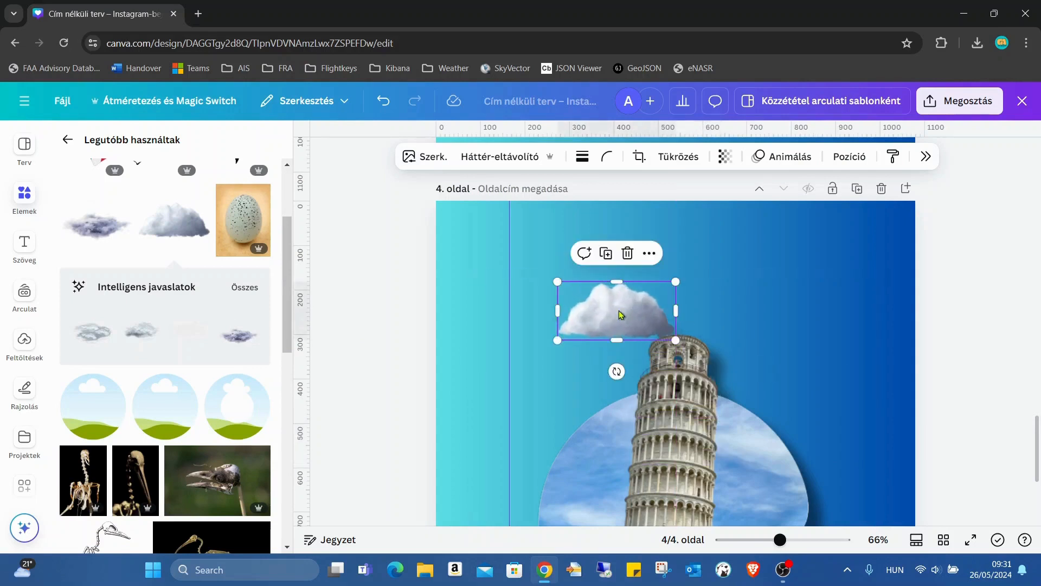
mouse_move(609, 304)
mouse_down()
mouse_move(599, 298)
mouse_move(609, 285)
mouse_up()
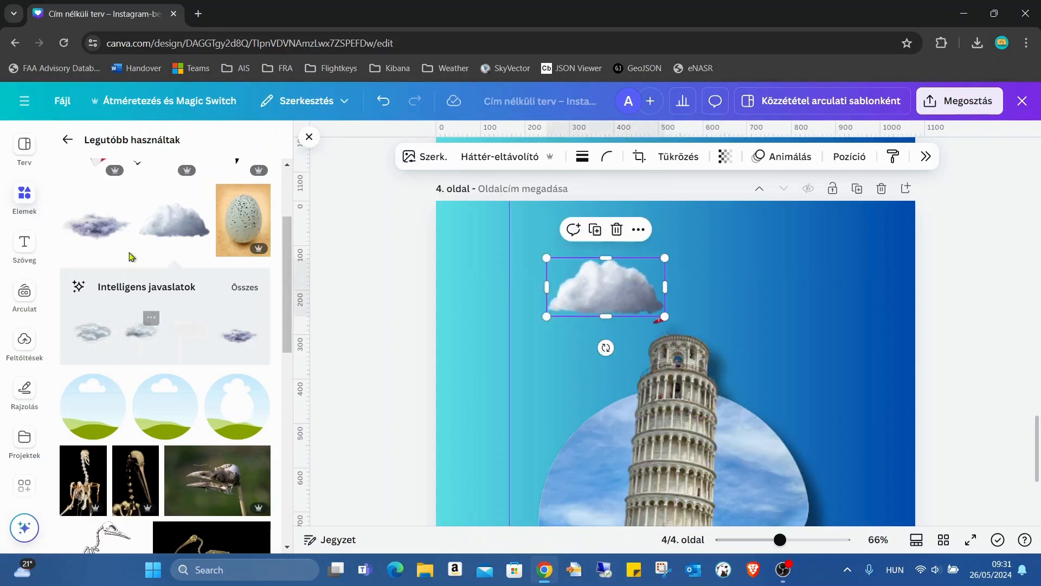
- Add the wispy purple-gray cloud from the recently used elements, place it above and right of the tower and tilt it clockwise
scroll(122, 320, up, 3)
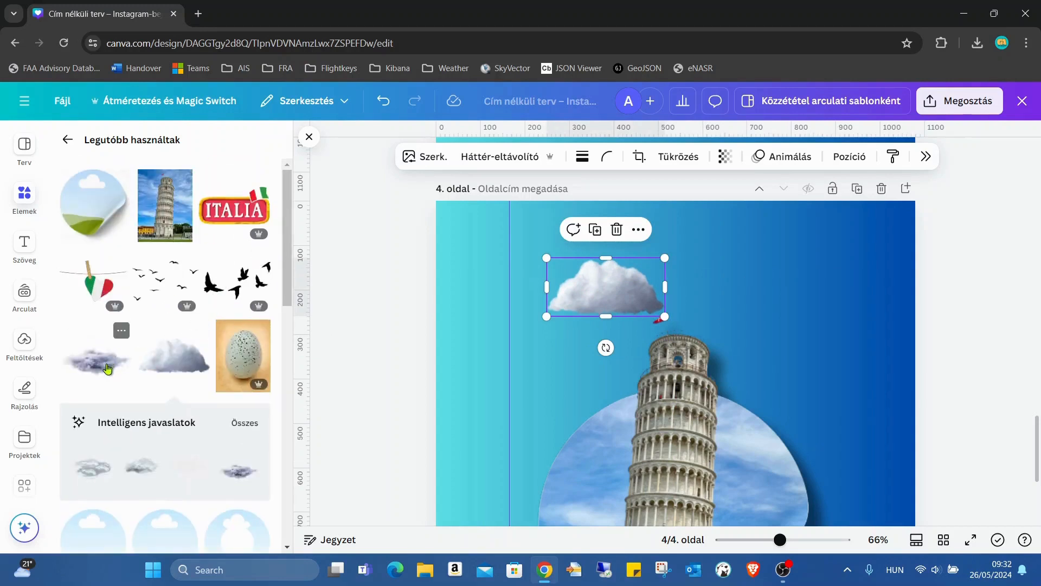
click(108, 369)
drag(674, 441, 793, 313)
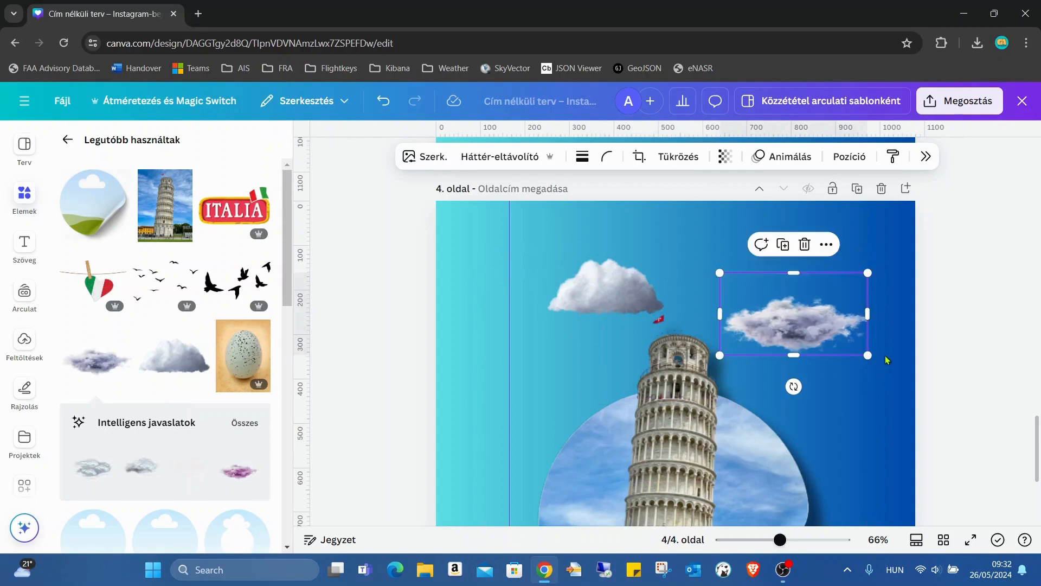
drag(793, 386, 753, 367)
- Rotate the white cloud to about -14° and shift both clouds slightly to the left above the tower
click(607, 288)
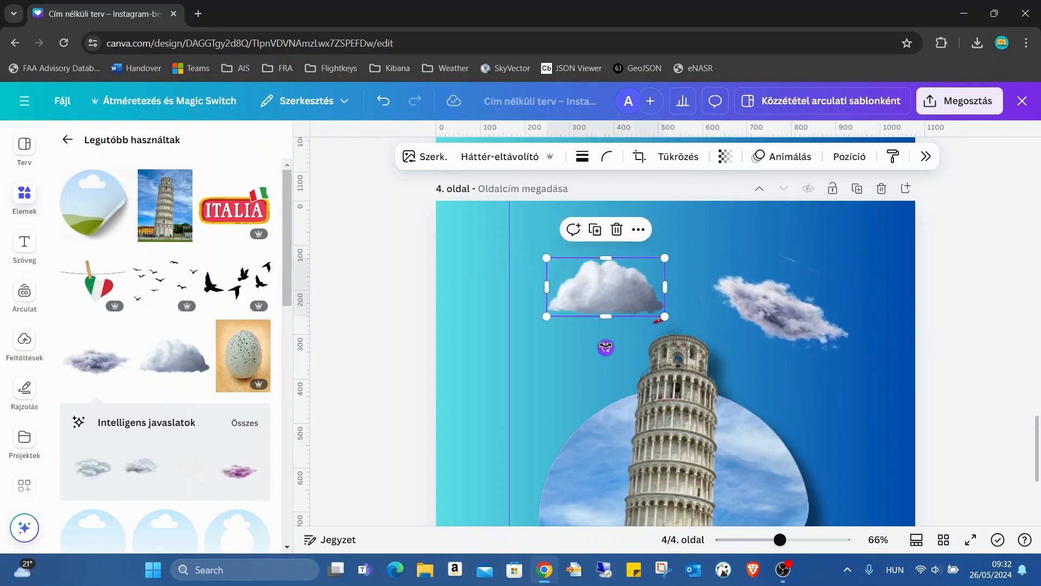
drag(604, 346, 622, 333)
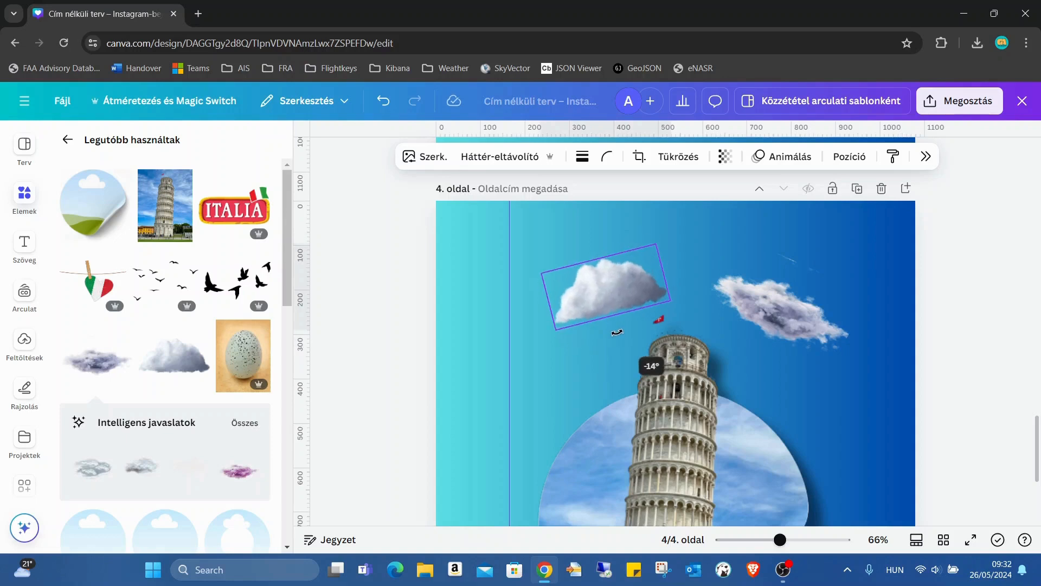
drag(603, 294, 589, 309)
click(781, 307)
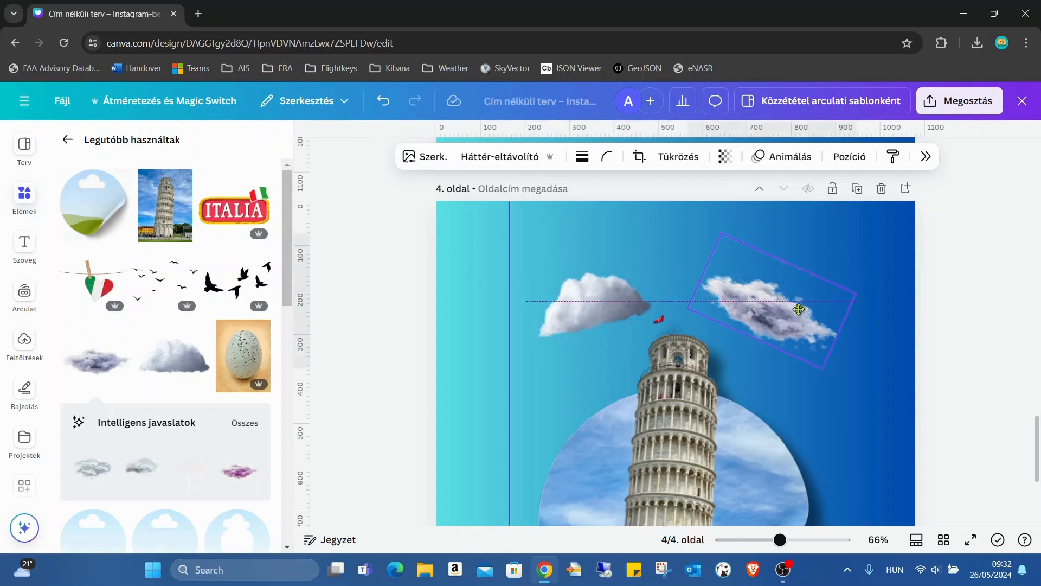
- Add the large black bird flock right of the tower's top and the small bird flock to its left
click(236, 283)
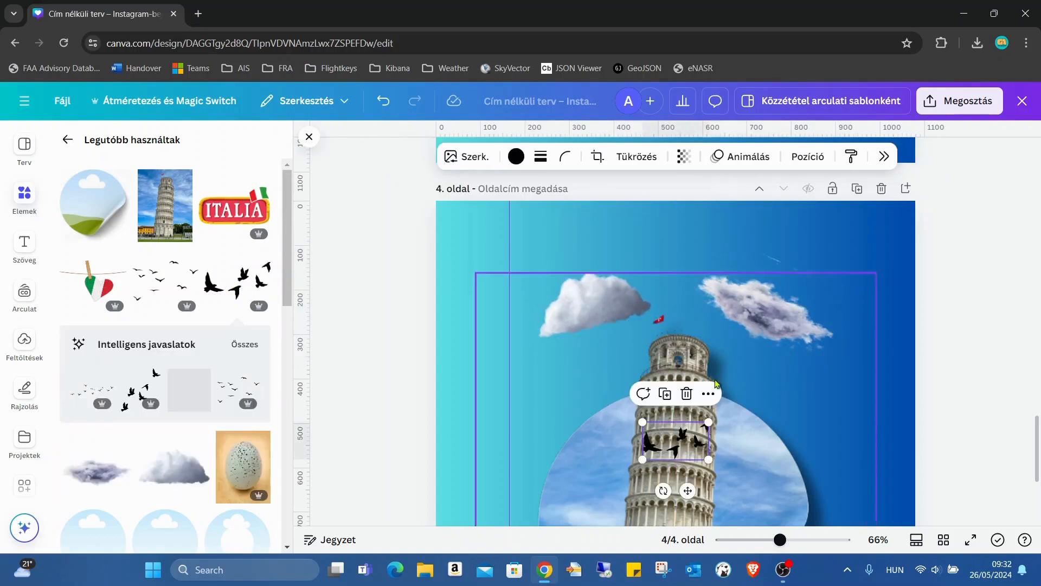
drag(672, 456, 803, 385)
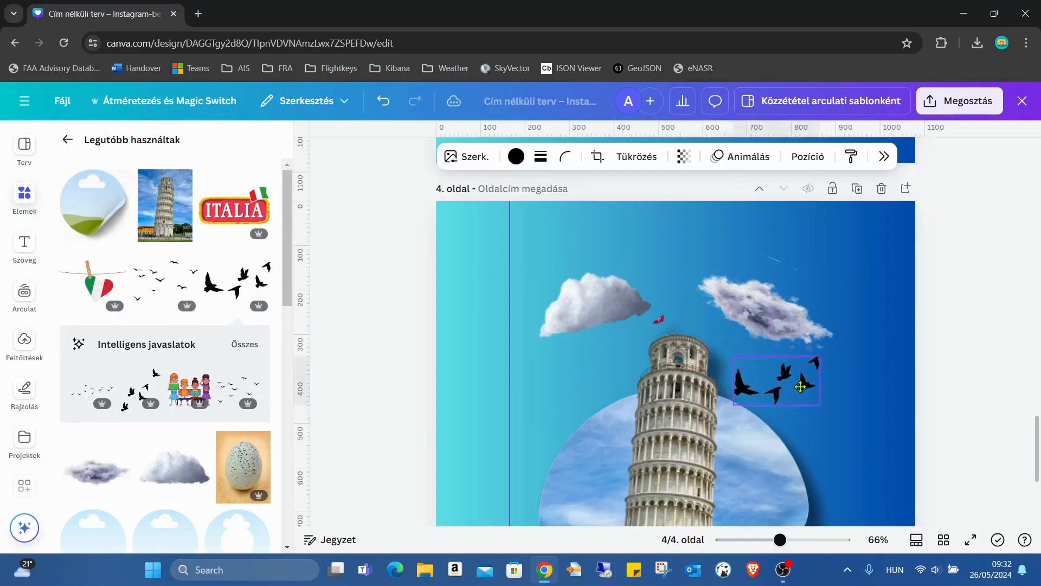
click(163, 282)
drag(677, 434, 571, 372)
click(1016, 324)
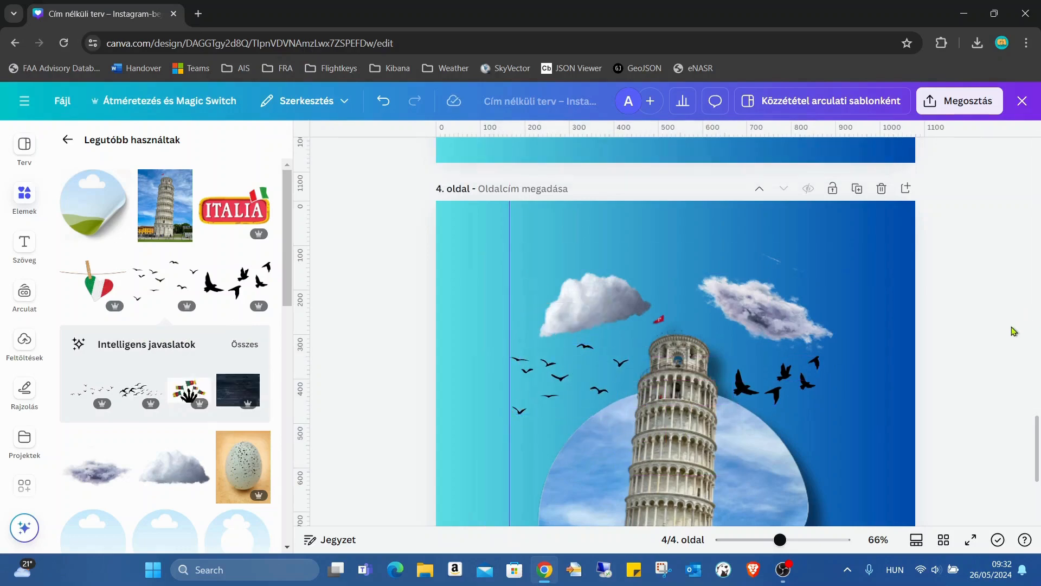
drag(780, 539, 744, 538)
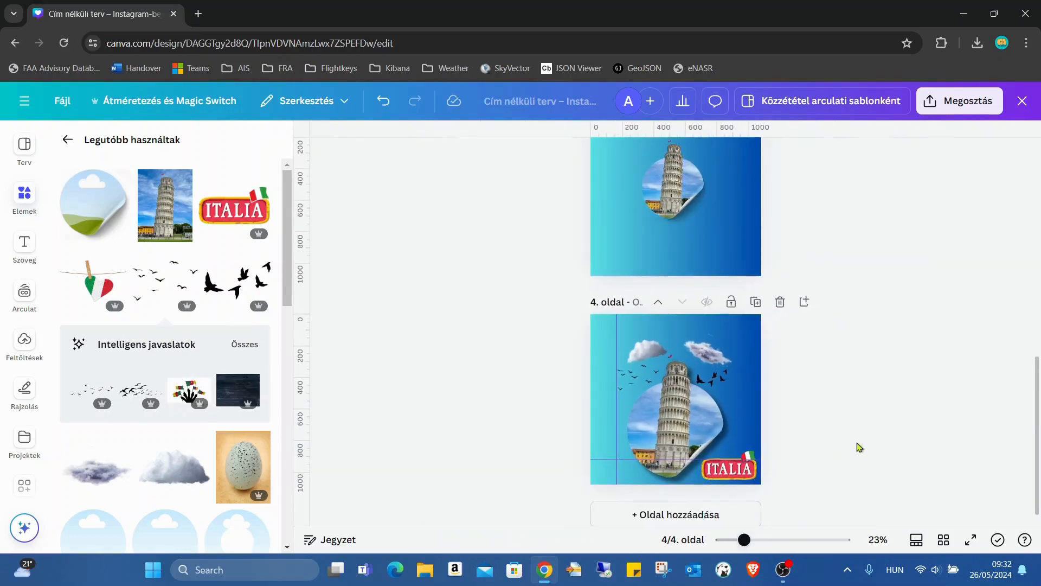
- Apply the Vetett árnyék shadow to the purple-gray cloud right of the tower and enlarge the cloud slightly
click(767, 542)
click(763, 389)
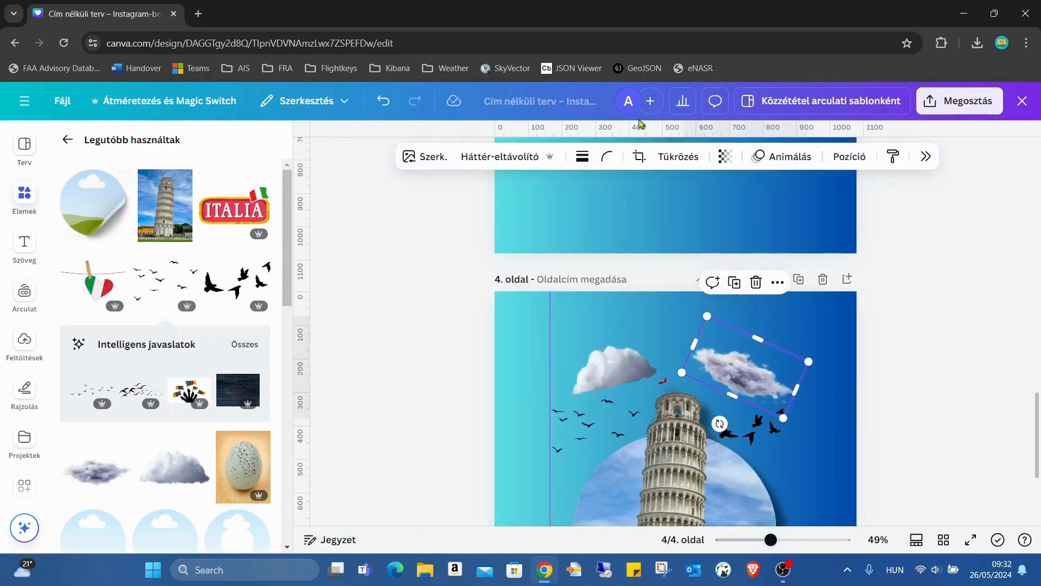
click(445, 158)
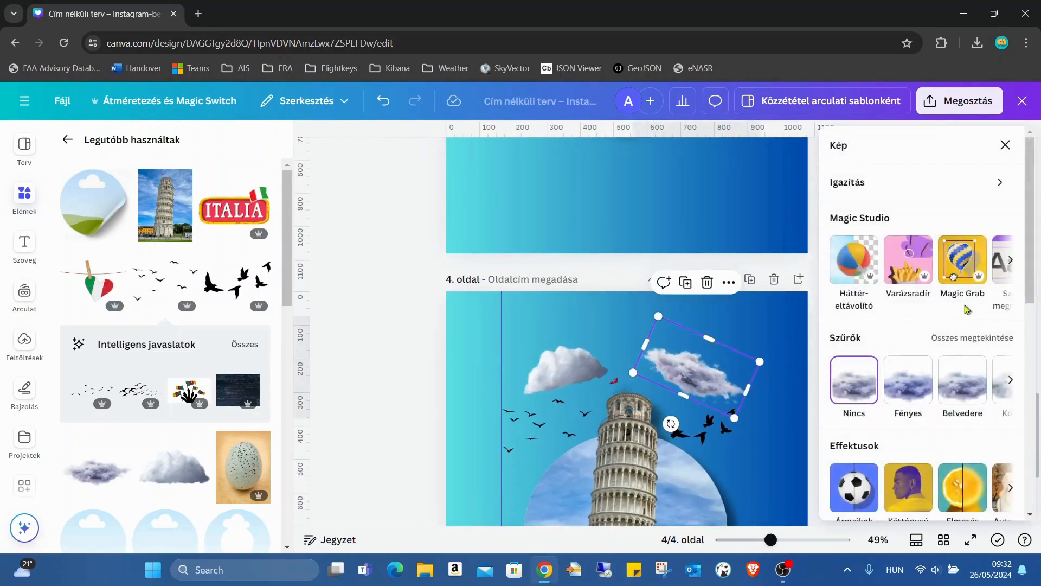
scroll(997, 304, down, 2)
click(854, 425)
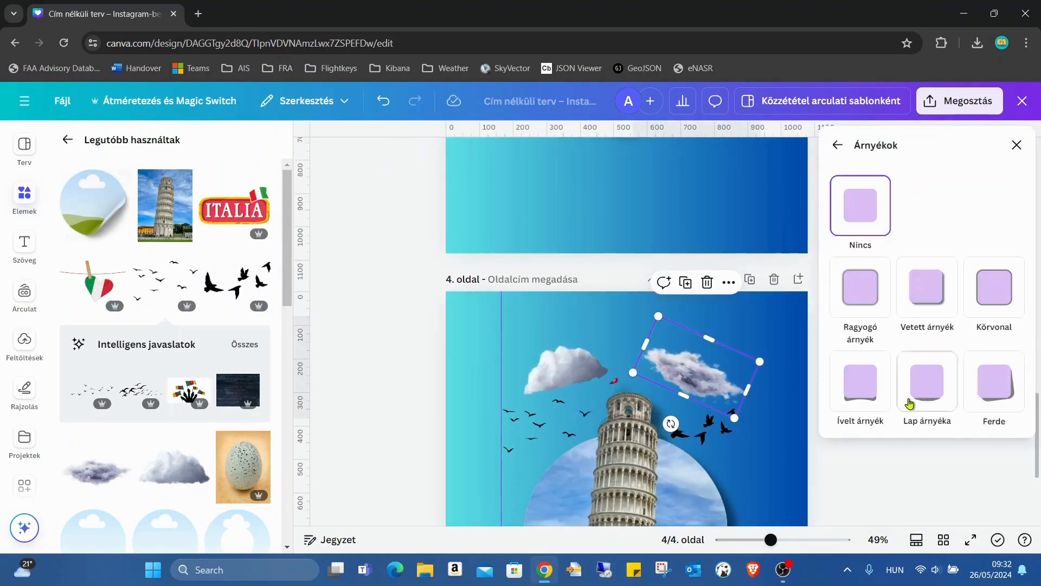
click(936, 304)
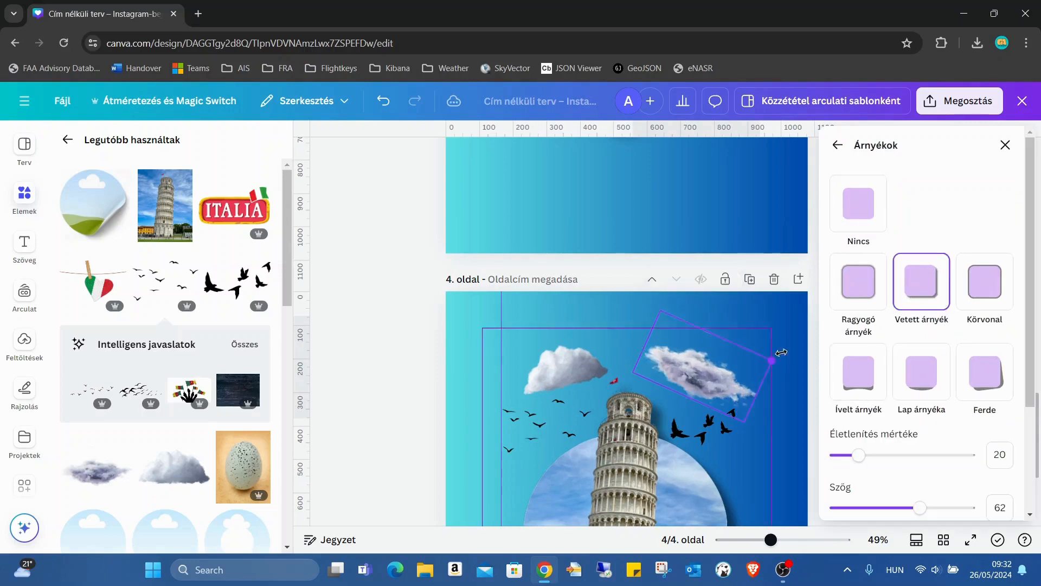
- Apply the Vetett árnyék shadow to the white cloud left of the tower and enlarge the cloud slightly
click(562, 381)
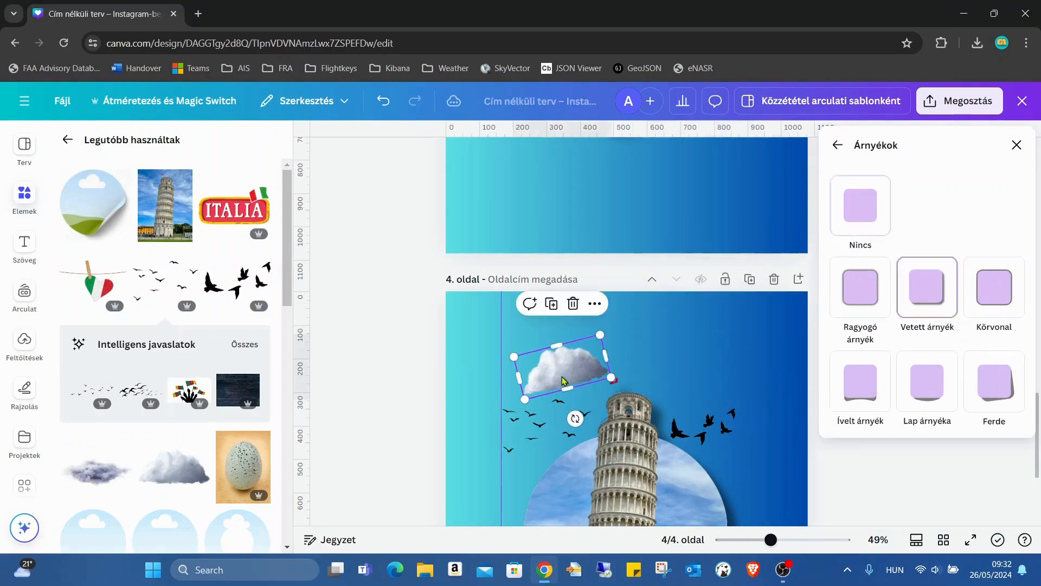
click(922, 307)
drag(600, 333, 609, 318)
- View the decorated page 4 in full screen with nothing selected
click(377, 348)
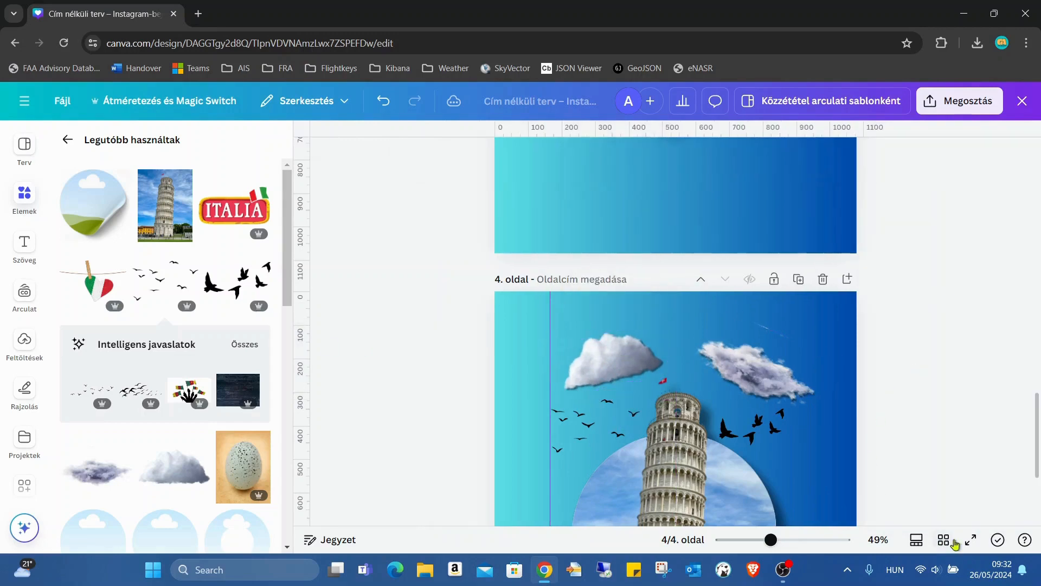
click(970, 540)
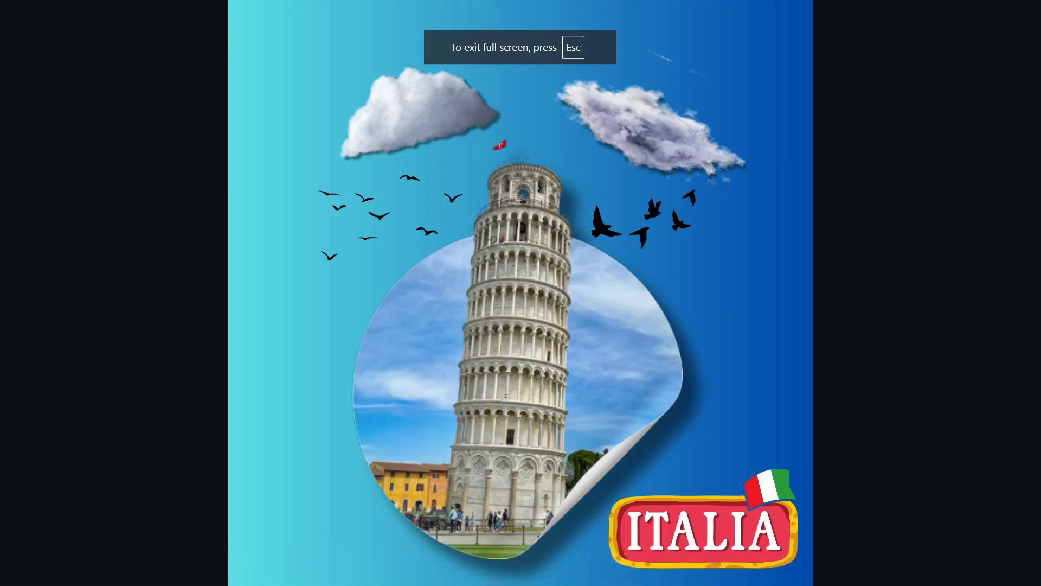
click(939, 460)
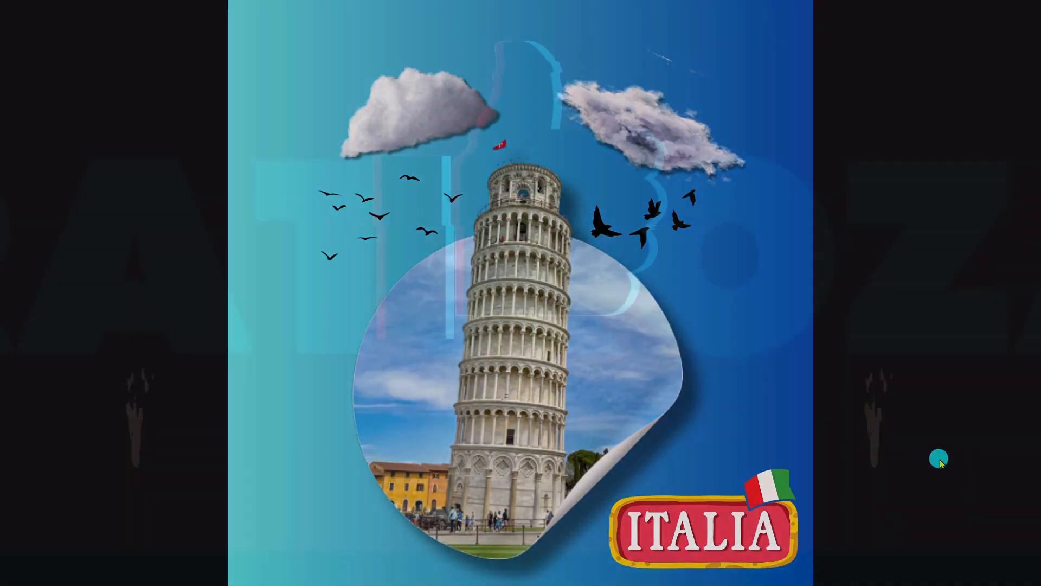